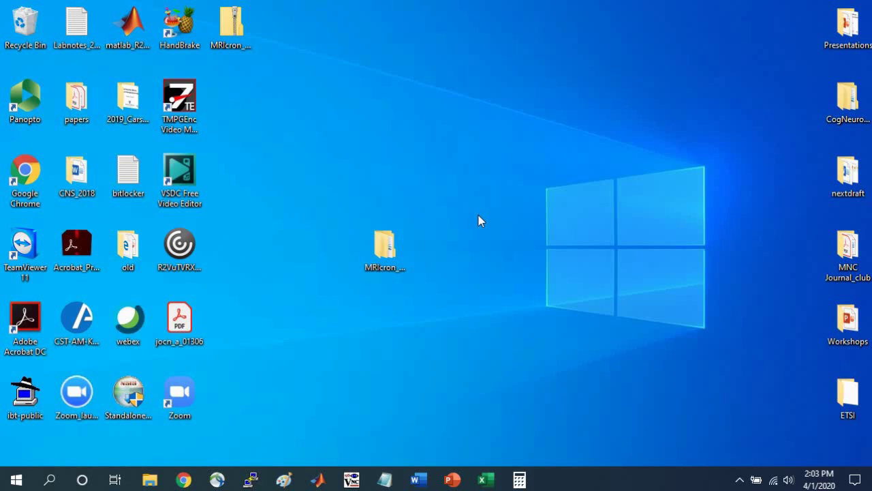
Open the MRIcron_Workshop_Materials folder and then its MRIcron_windows subfolder
click(557, 228)
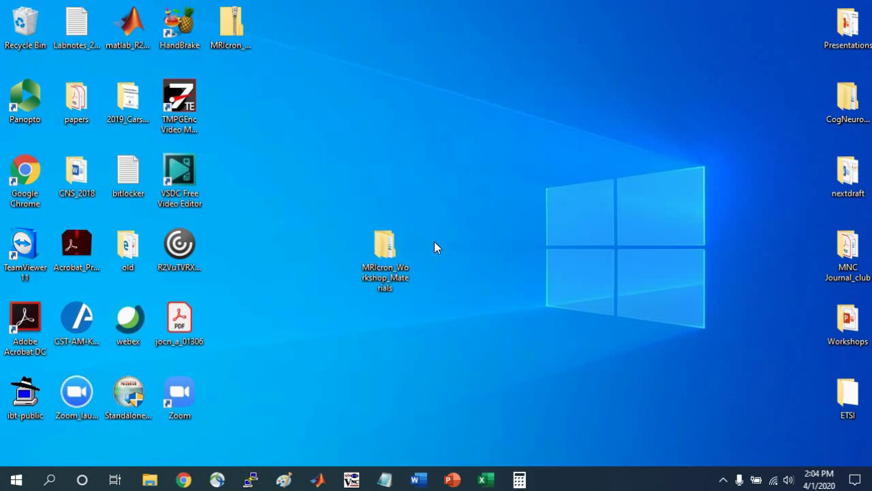
double_click(396, 254)
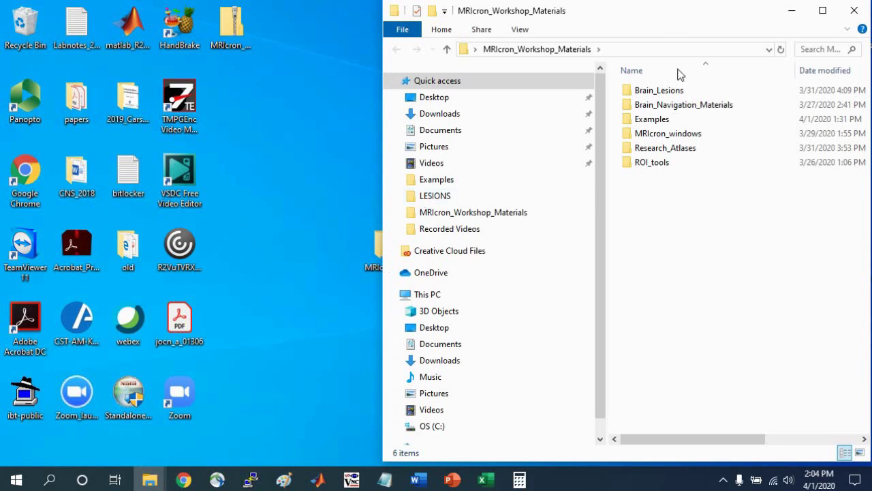
double_click(650, 139)
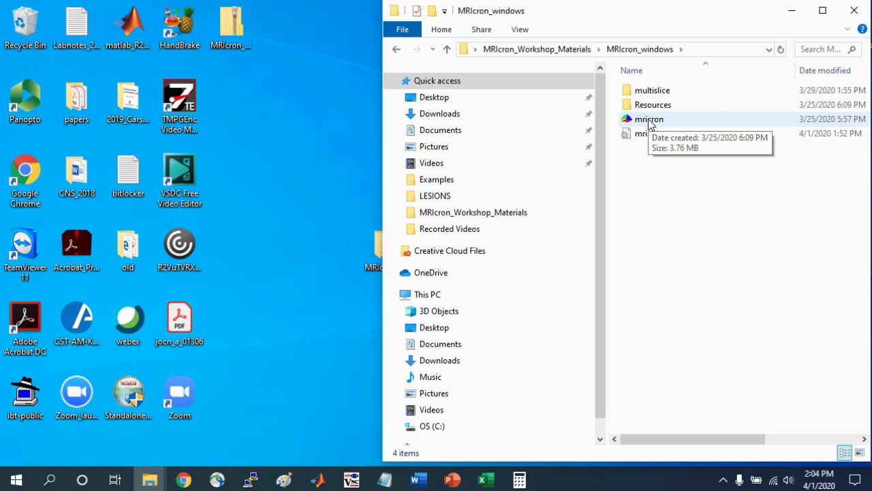
Launch MRIcron and place its window top-left, narrower and taller
double_click(649, 120)
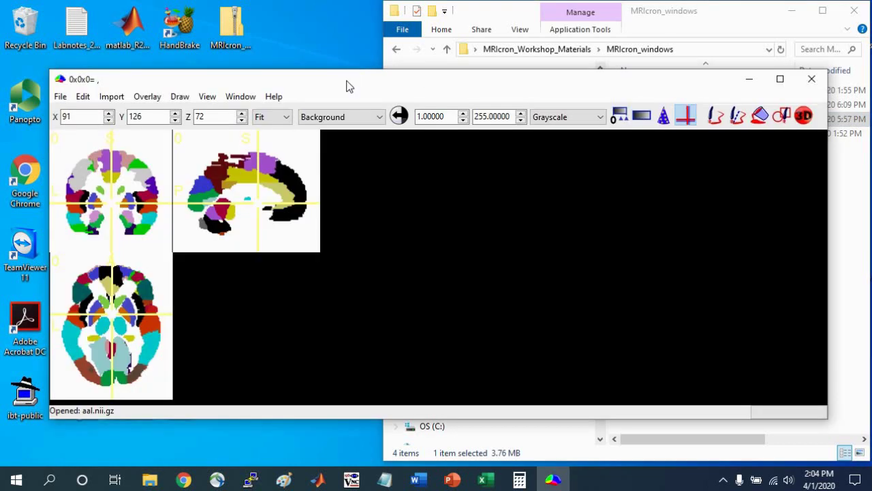
drag(346, 86, 297, 16)
drag(776, 349, 463, 466)
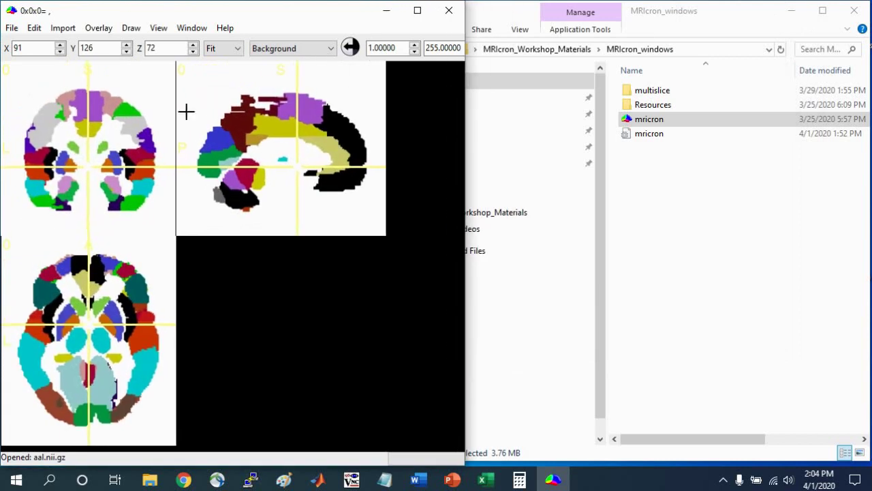
Load the bundled ch2better.nii.gz template and bring File Explorer forward
click(11, 29)
mouse_move(19, 73)
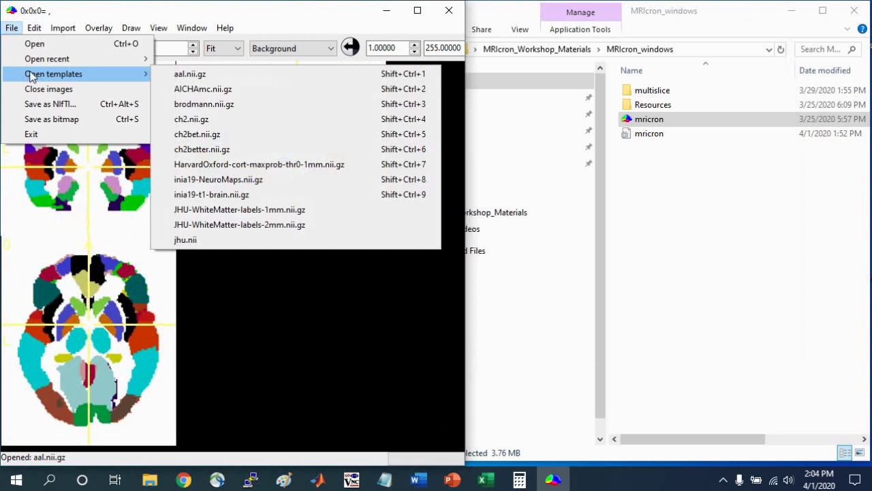
click(226, 156)
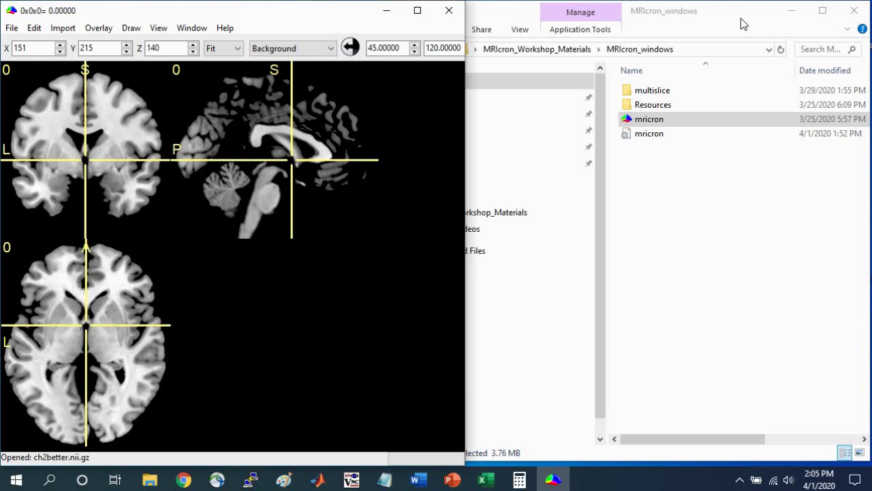
click(741, 14)
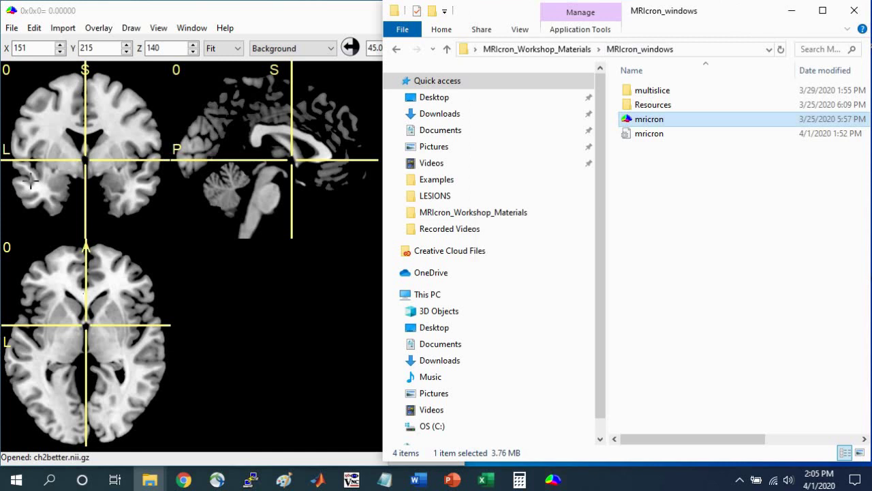
Add the cluster image from MRIcron_Workshop_Materials\Examples as an overlay
click(107, 13)
click(99, 28)
click(105, 42)
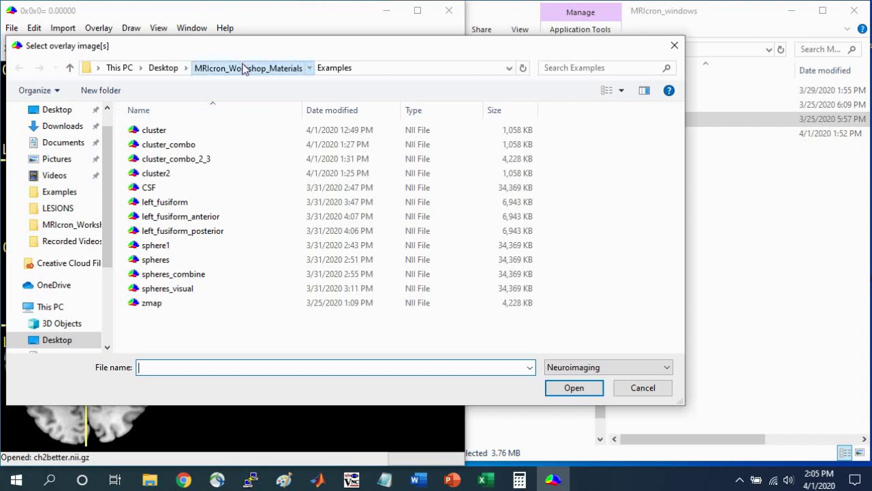
click(244, 68)
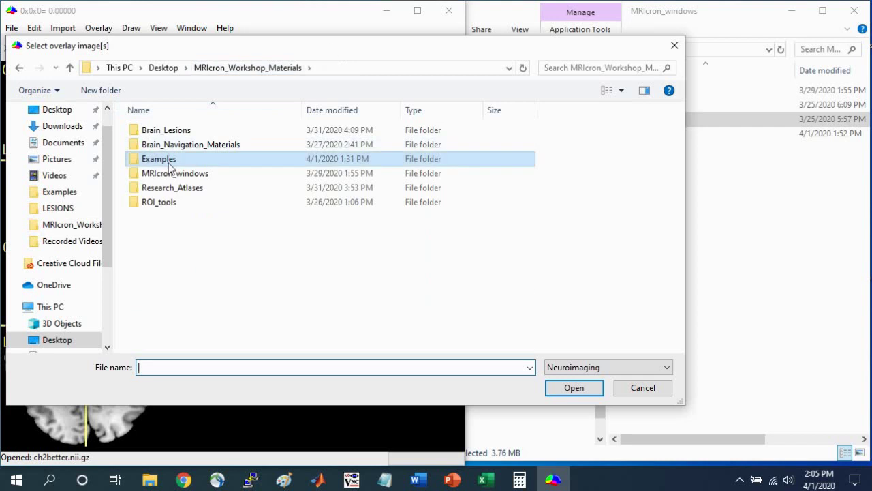
double_click(169, 159)
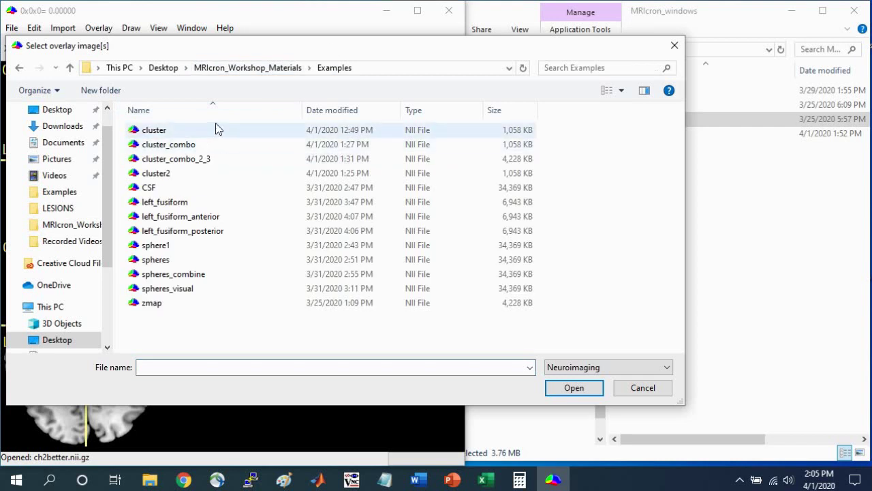
click(145, 131)
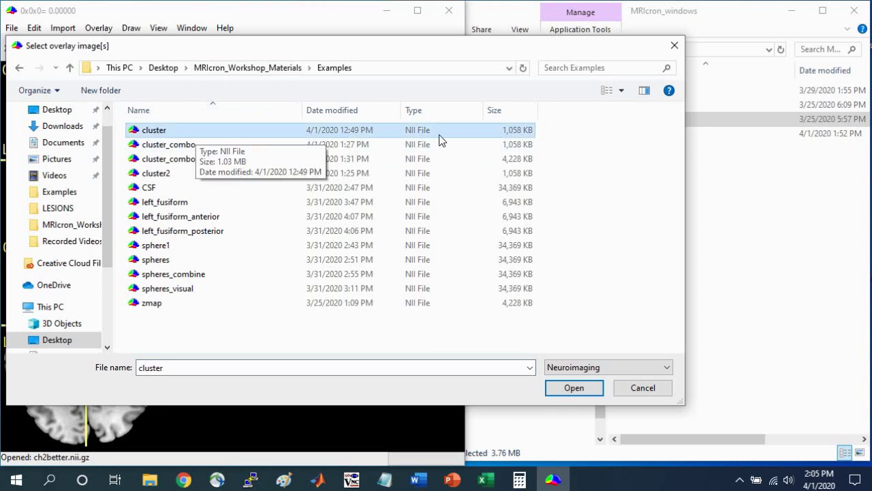
click(568, 386)
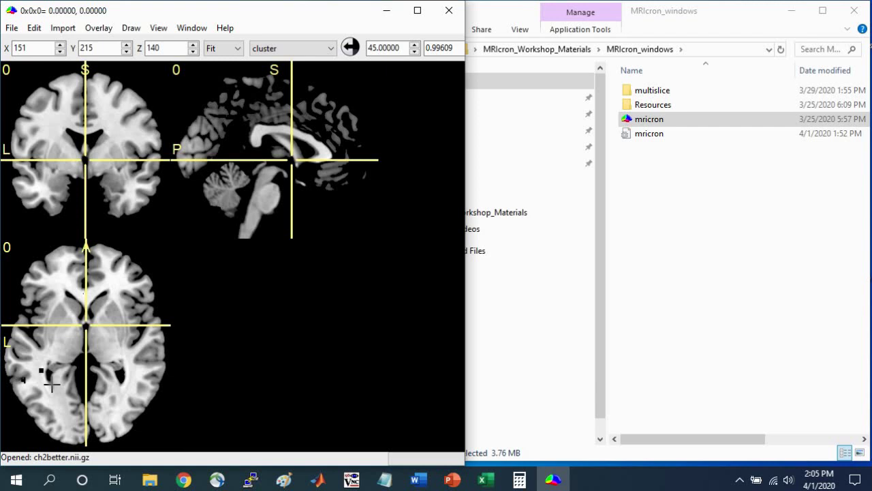
Centre the slices on the cluster at Z 111, autocontrast it red, and narrow the window
click(24, 379)
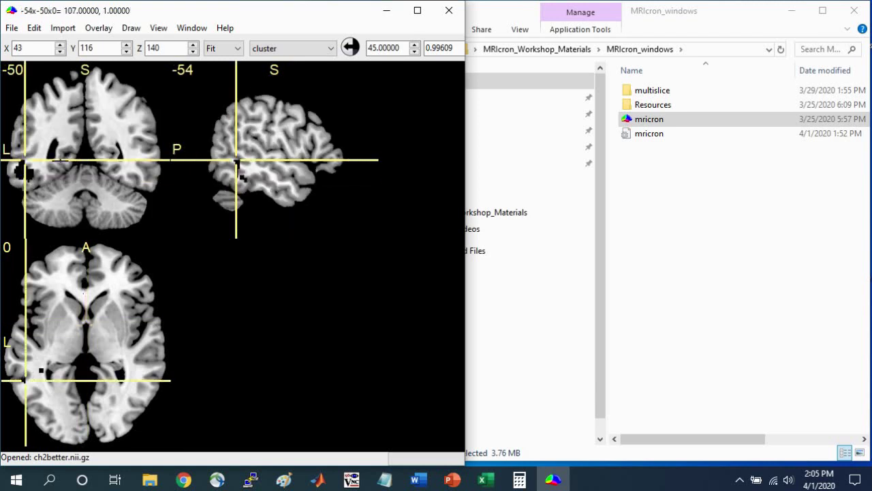
click(22, 175)
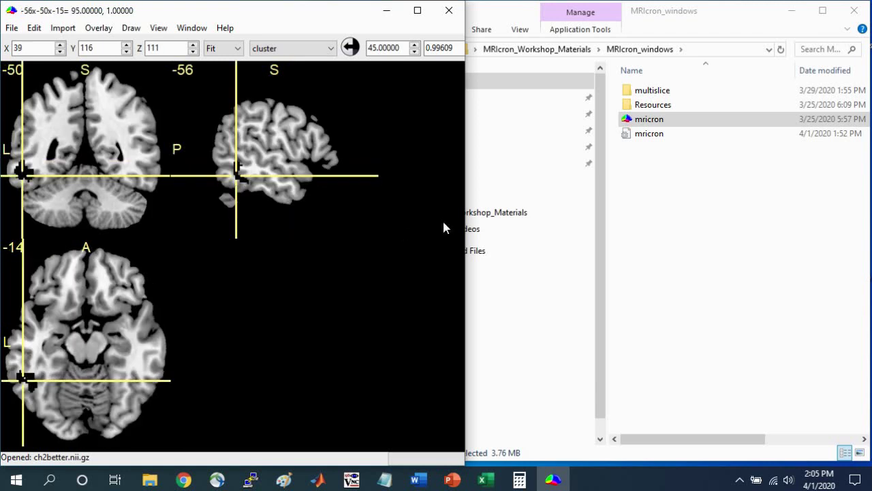
click(350, 48)
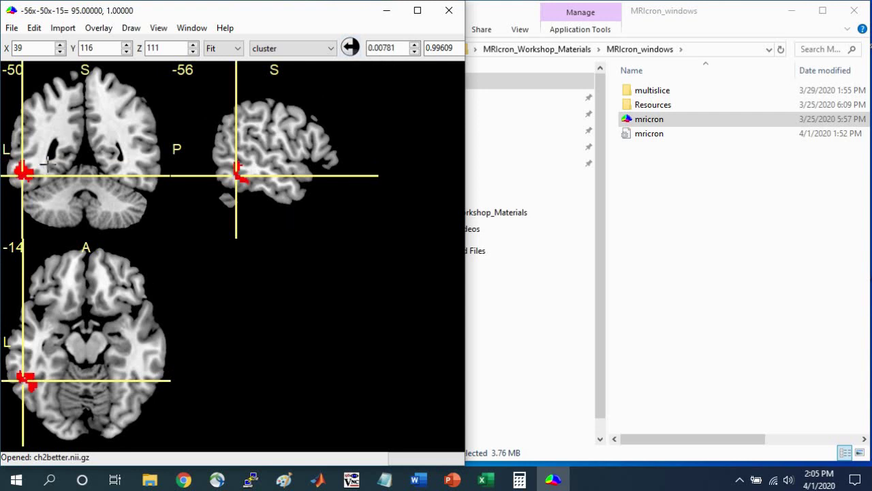
drag(464, 146, 580, 146)
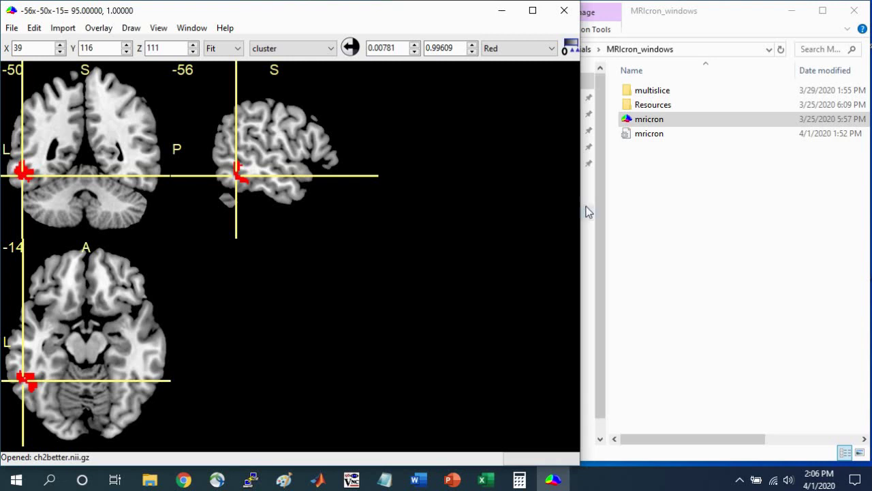
drag(581, 204, 386, 196)
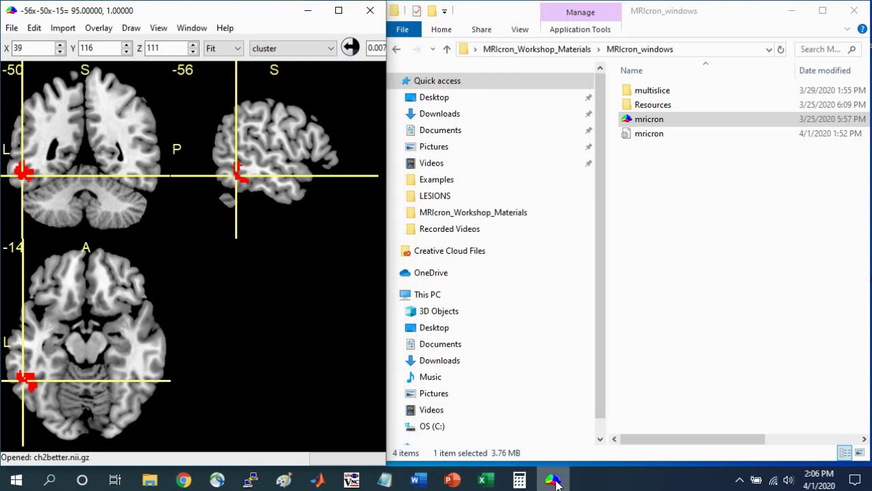
Launch a second MRIcron window from the taskbar jump list and size it beside the first
mouse_move(555, 481)
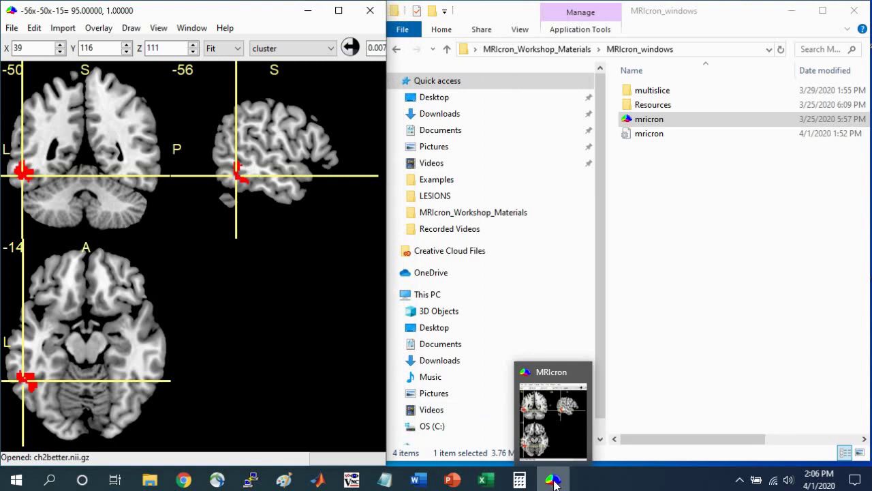
right_click(555, 481)
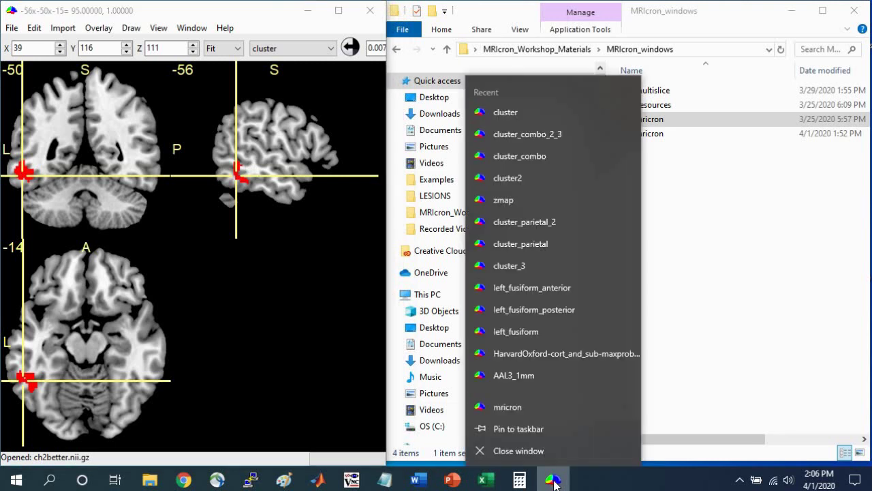
click(531, 407)
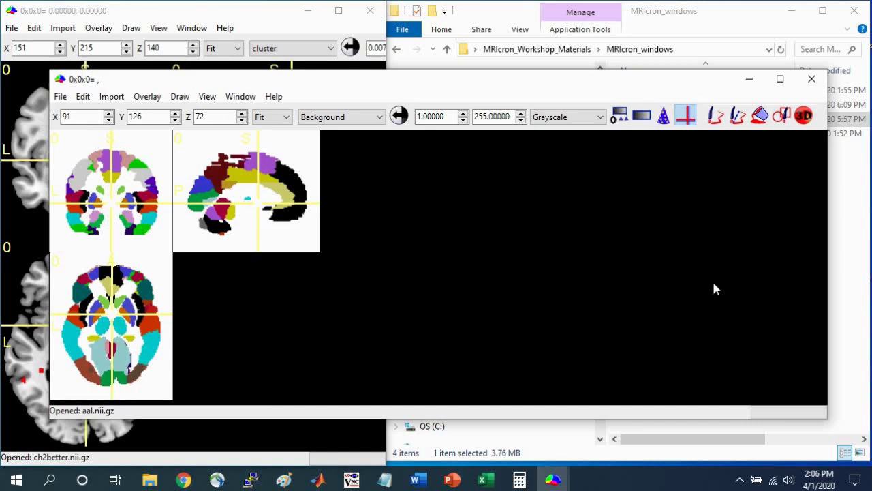
drag(196, 79, 233, 14)
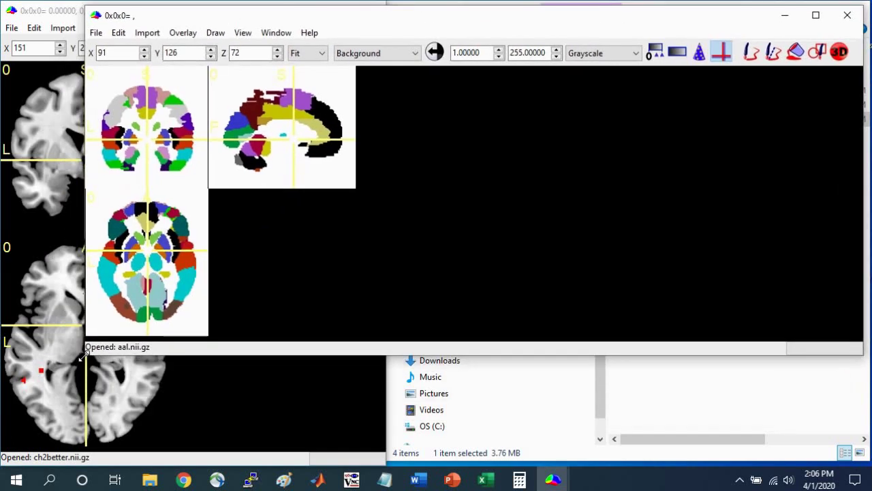
drag(82, 353, 383, 469)
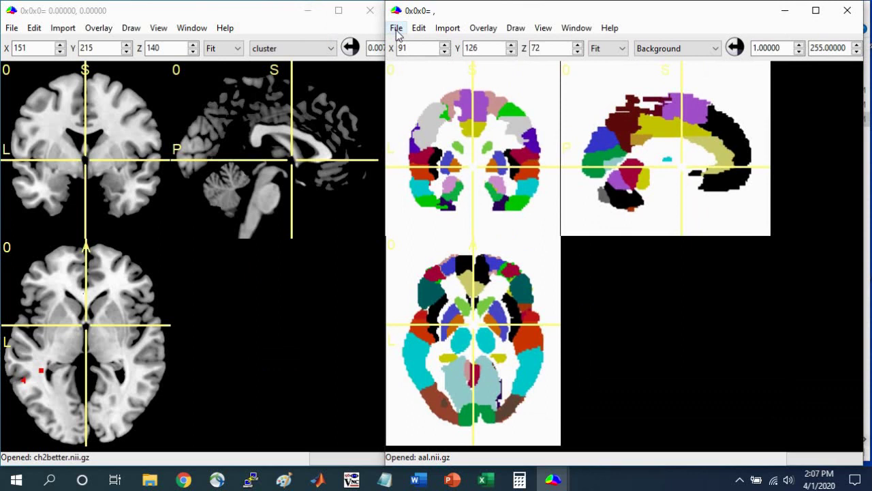
Load the HarvardOxford-cort-maxprob-thr0-1mm.nii.gz atlas in the second window
click(396, 30)
mouse_move(411, 75)
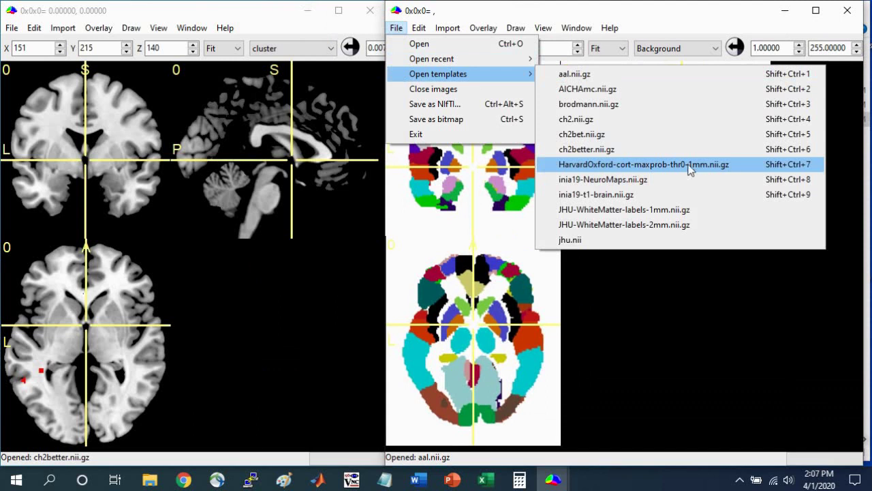
click(623, 167)
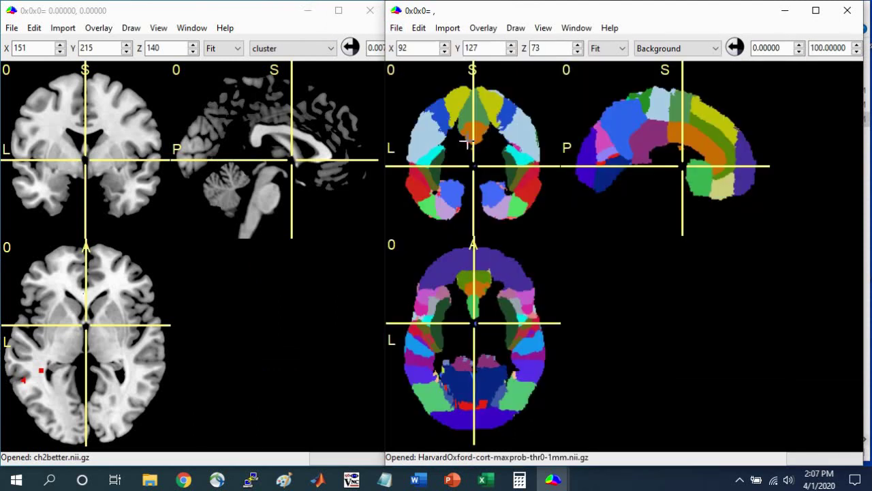
Switch the second window to the brodmann.nii.gz atlas and reopen its File menu
click(396, 28)
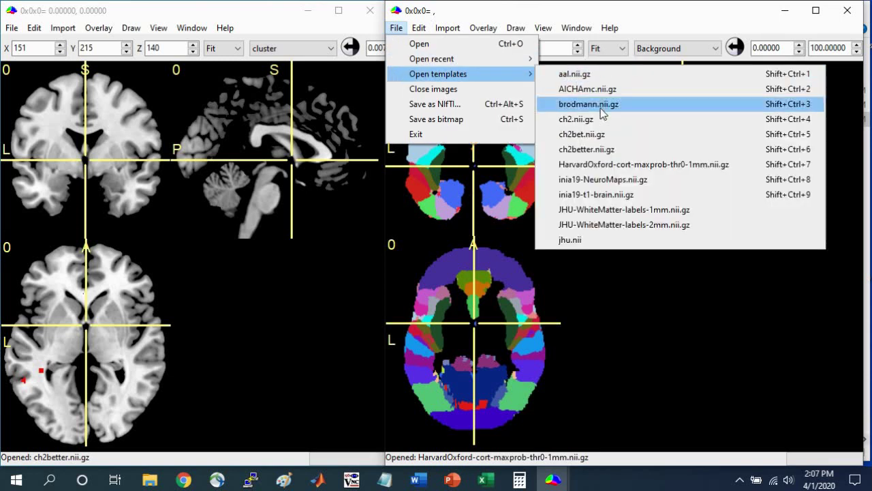
click(603, 111)
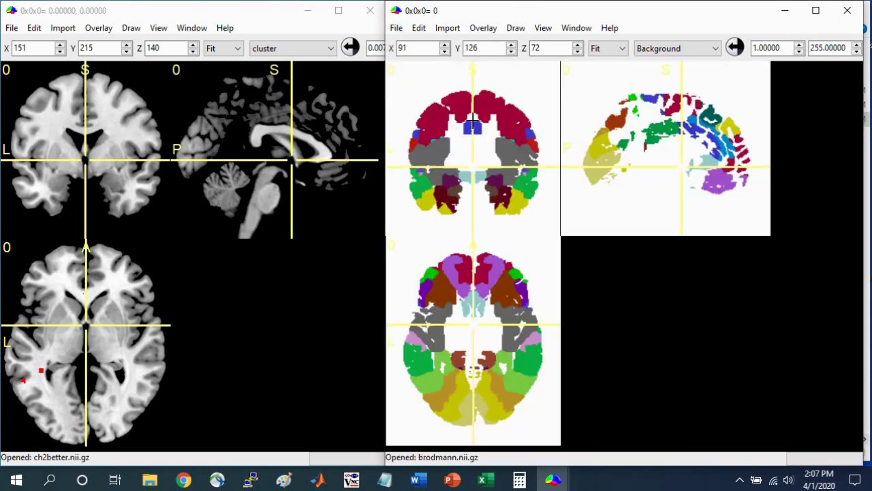
click(397, 28)
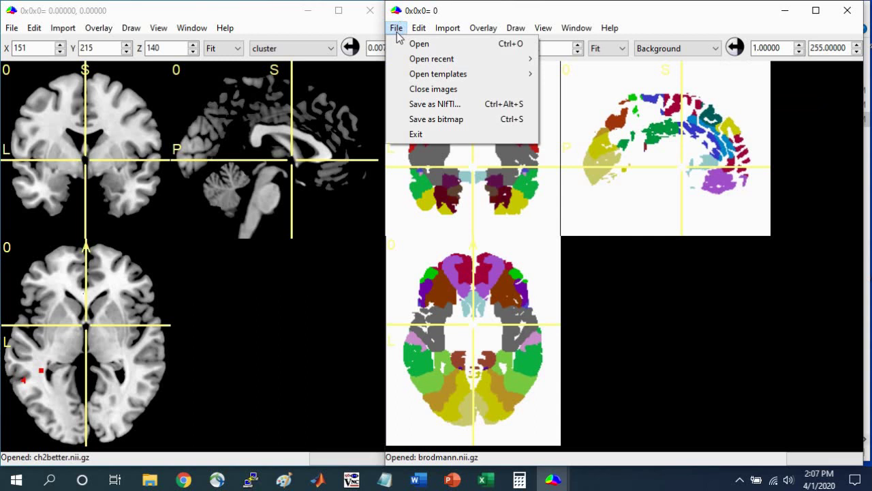
Load the aal.nii.gz template into the second window
mouse_move(401, 62)
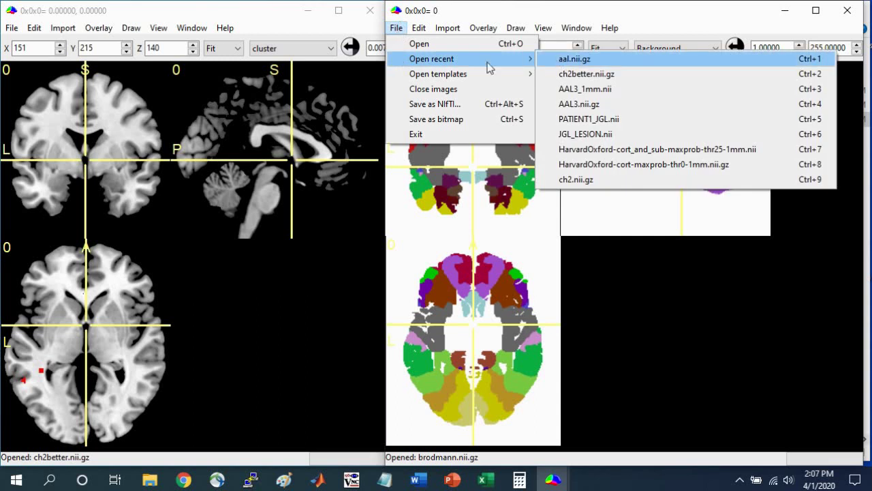
mouse_move(463, 74)
click(575, 75)
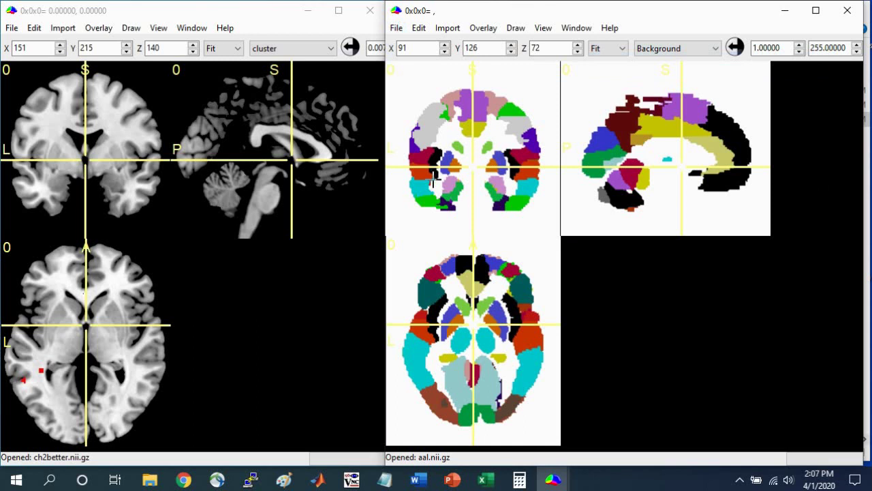
Move the crosshair onto the red cluster at -56,-50,-11, labelled Temporal_Inf_L
click(37, 188)
click(230, 172)
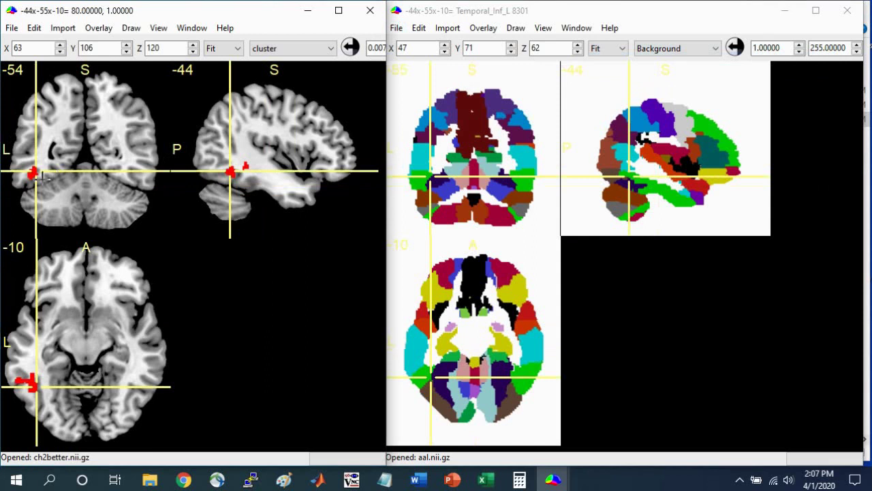
click(31, 381)
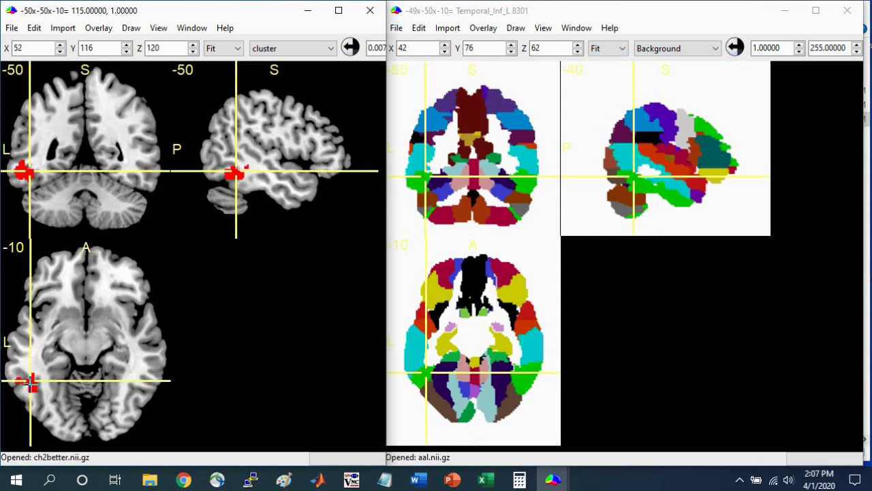
drag(24, 176, 23, 171)
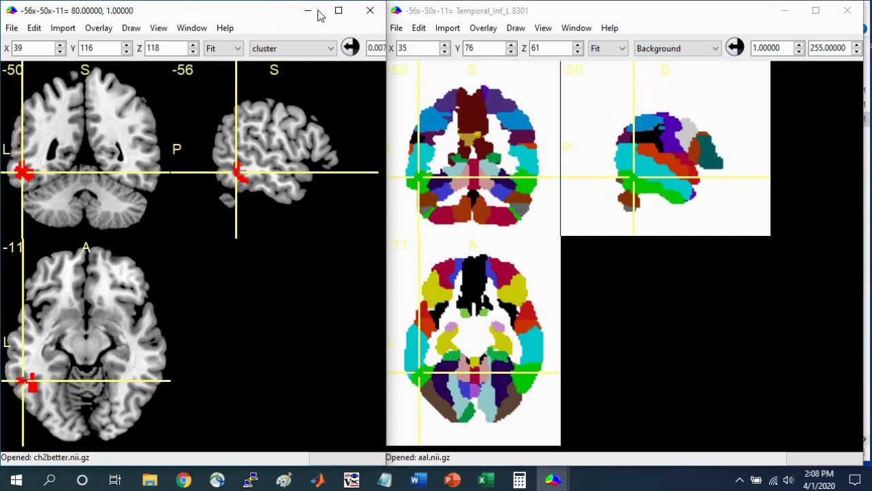
click(543, 28)
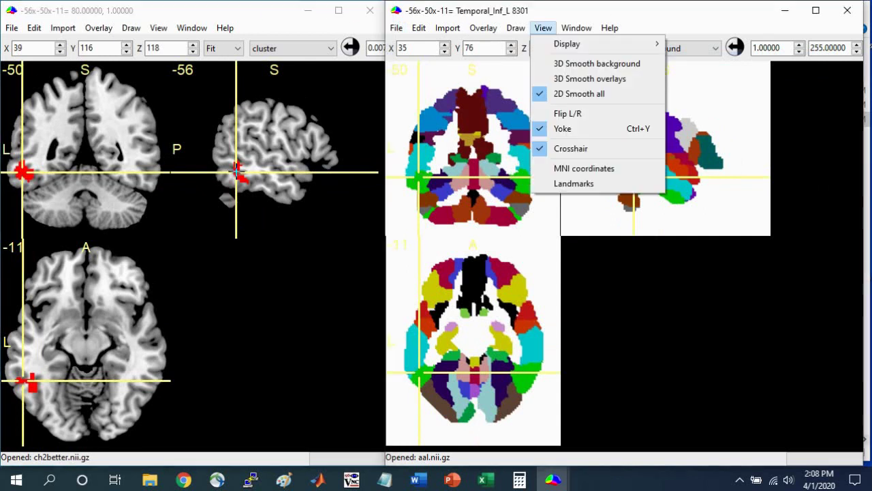
click(237, 170)
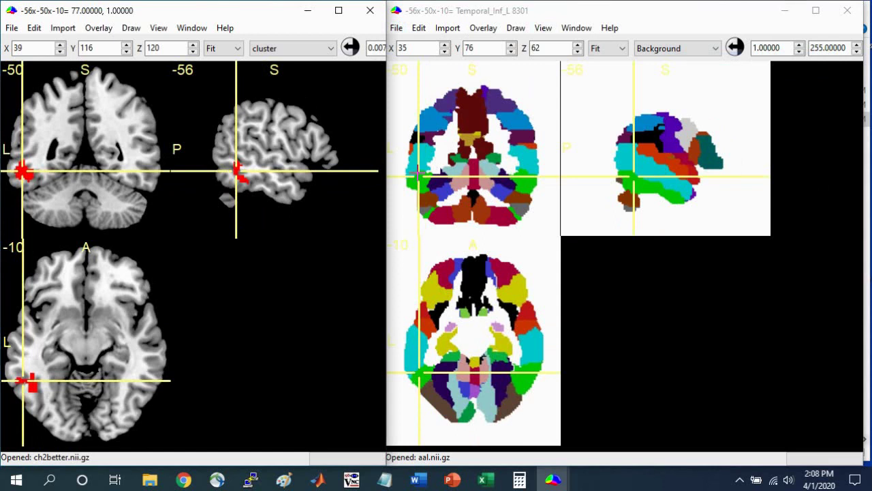
click(541, 29)
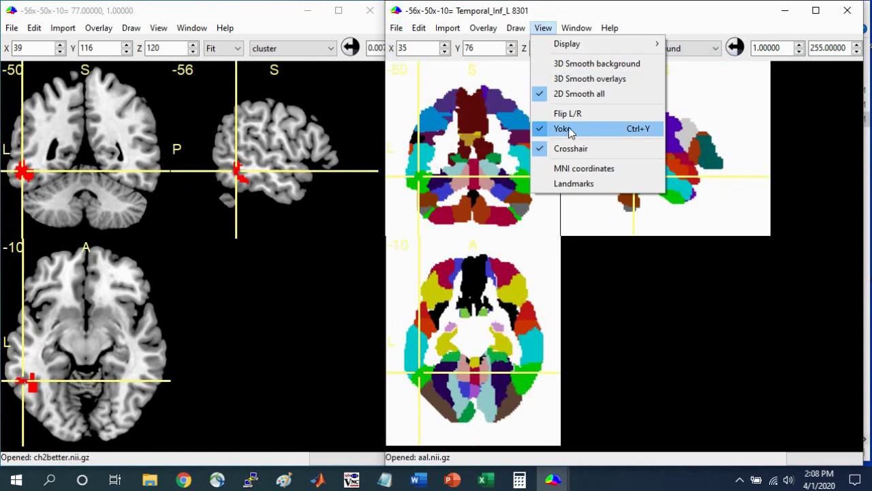
click(203, 19)
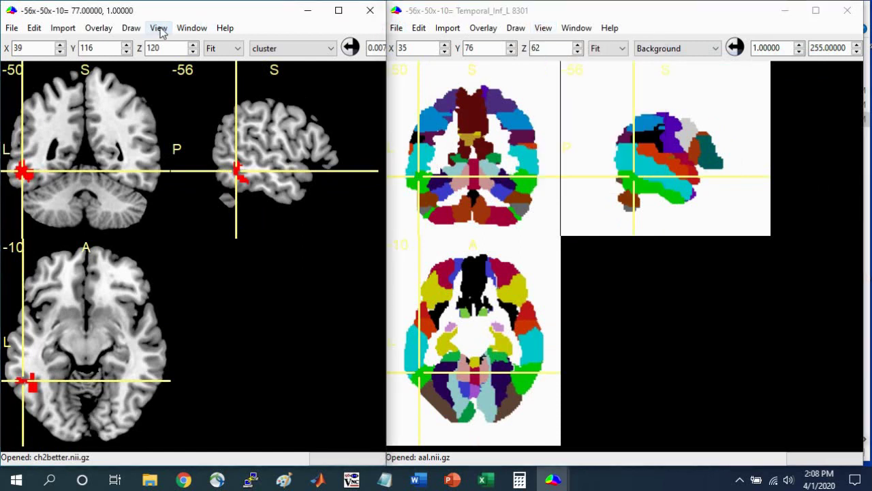
click(161, 32)
click(201, 8)
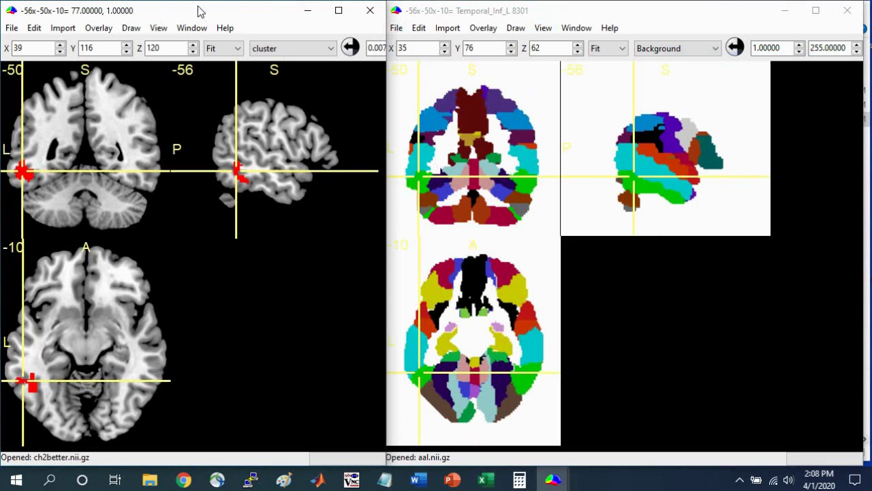
Launch a third MRIcron viewer from the taskbar and reposition and resize it
mouse_move(553, 484)
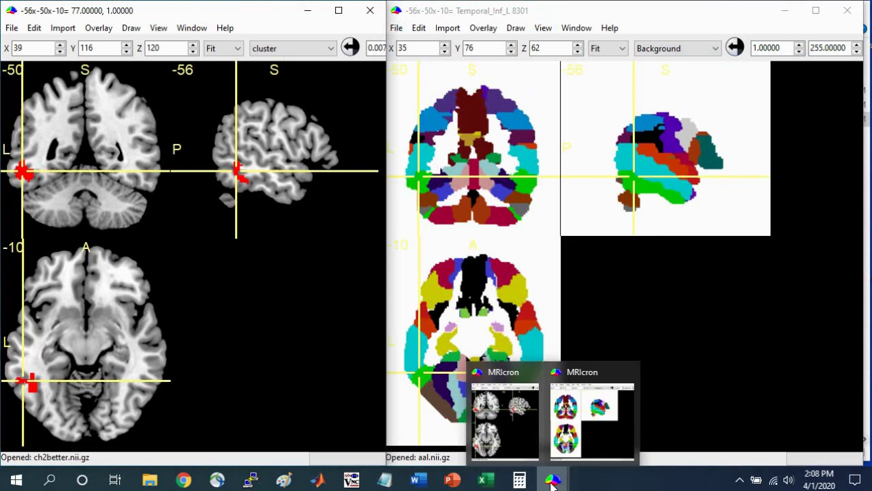
right_click(552, 482)
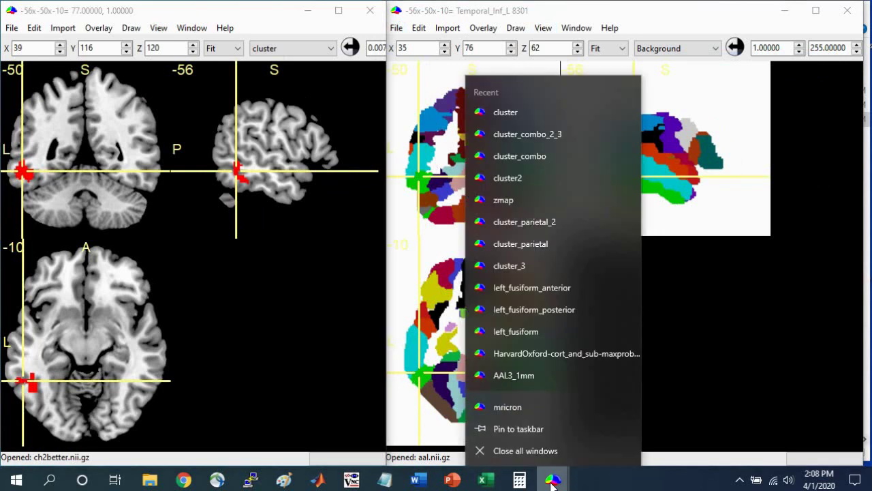
click(549, 412)
drag(385, 82, 409, 38)
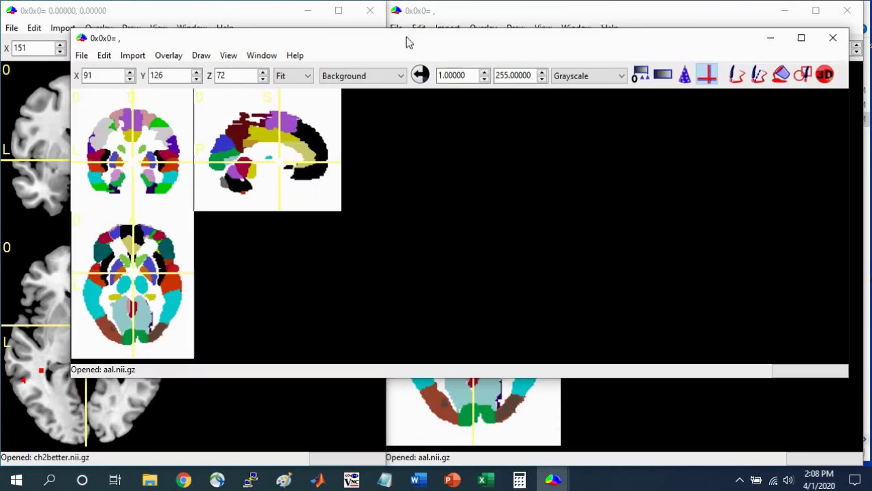
drag(845, 374, 422, 454)
Load the HarvardOxford-cort-maxprob-thr0-1mm.nii.gz template in the new viewer
click(79, 52)
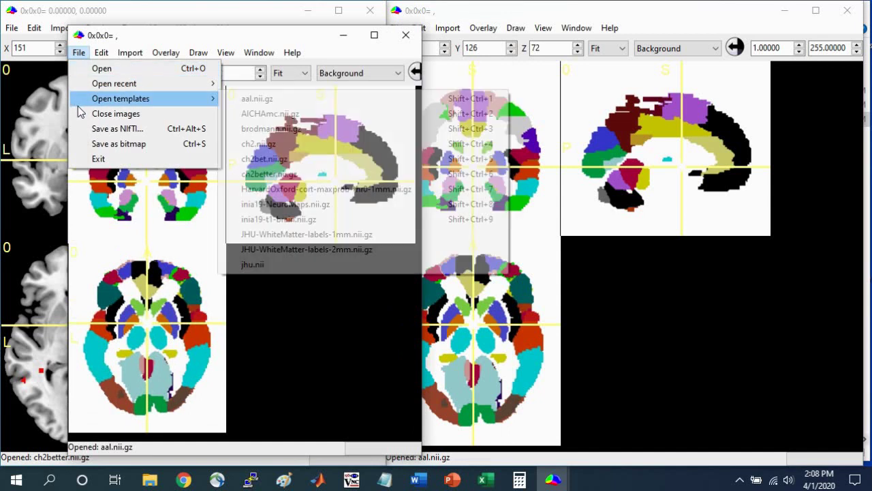
click(171, 103)
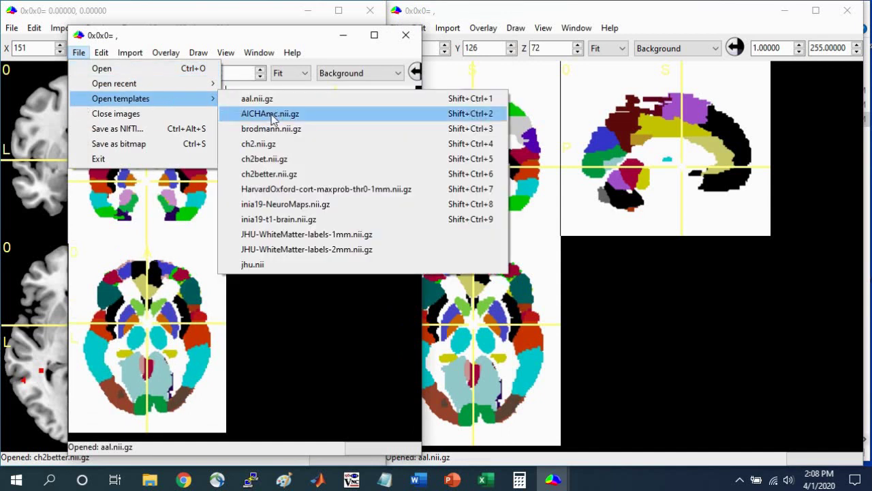
click(278, 191)
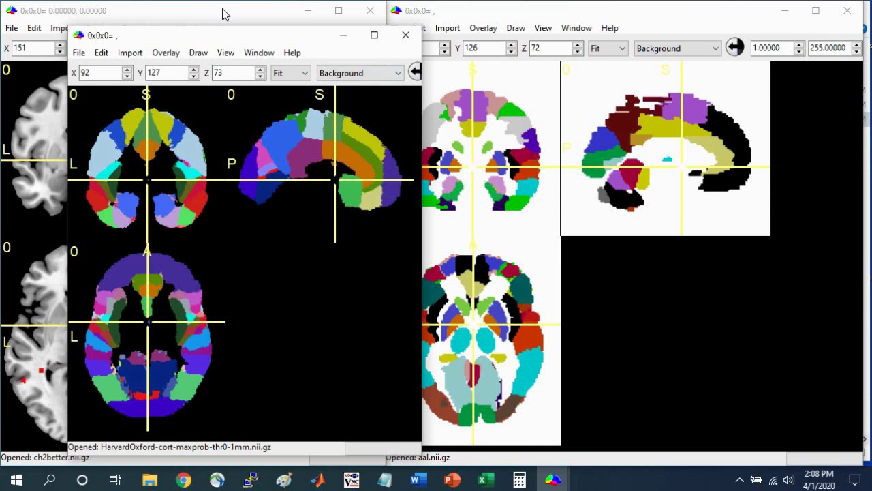
Move the Harvard-Oxford viewer right and jump to the red cluster at -59,-45,-17
drag(219, 40, 728, 29)
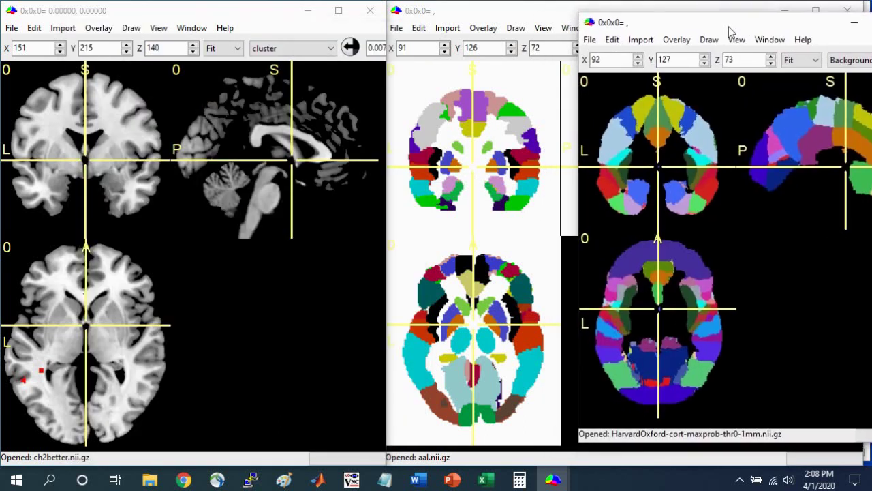
click(29, 189)
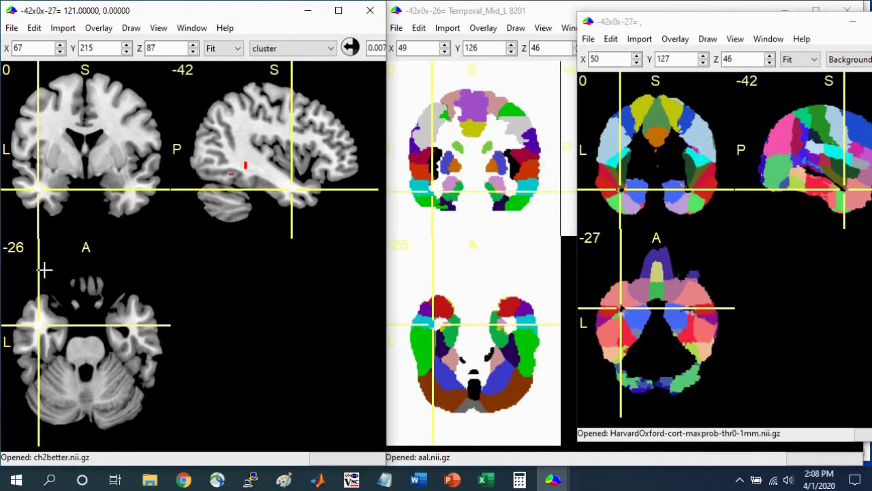
click(28, 374)
click(20, 177)
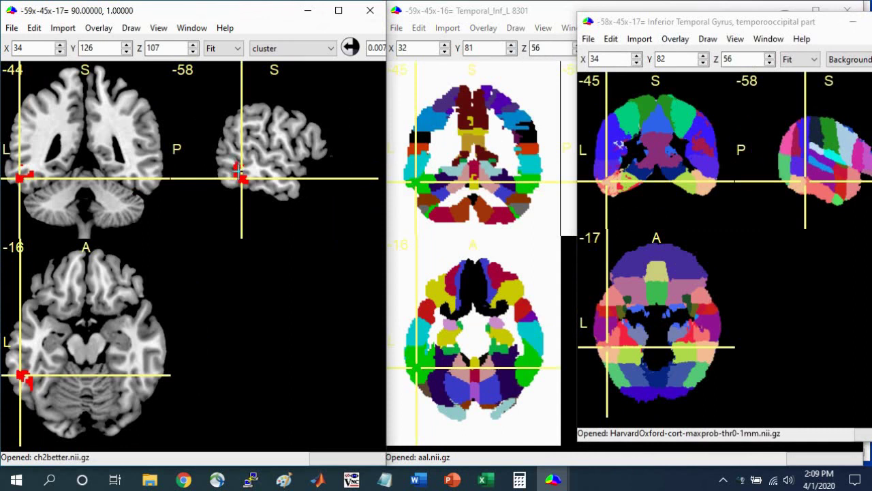
Refine the position to -59,-49,-9 on the cluster and shift the AAL viewer left
click(237, 167)
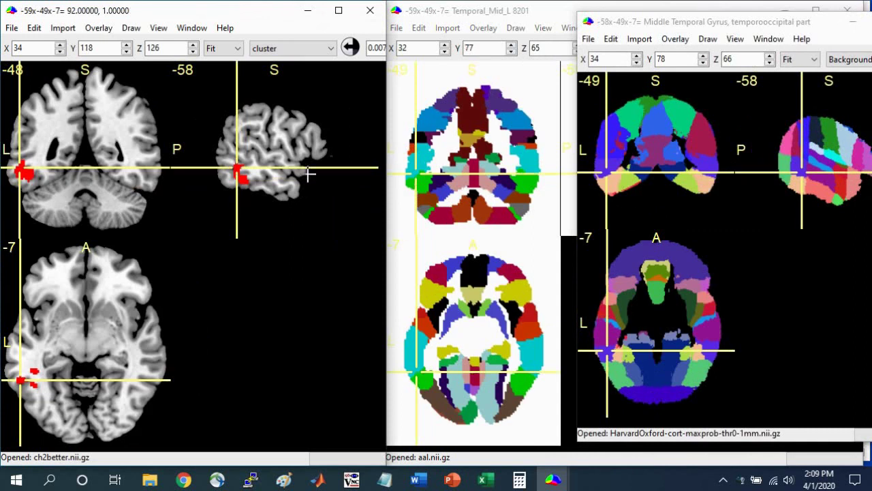
drag(236, 167, 237, 169)
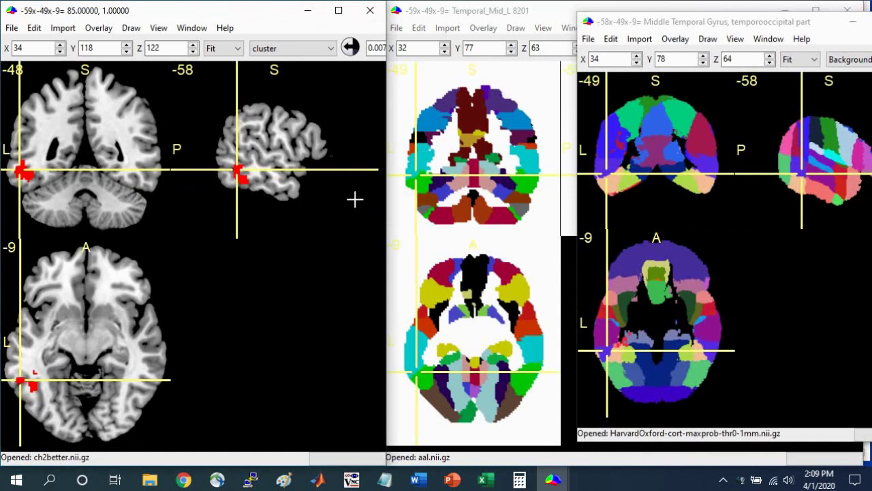
drag(472, 10, 101, 10)
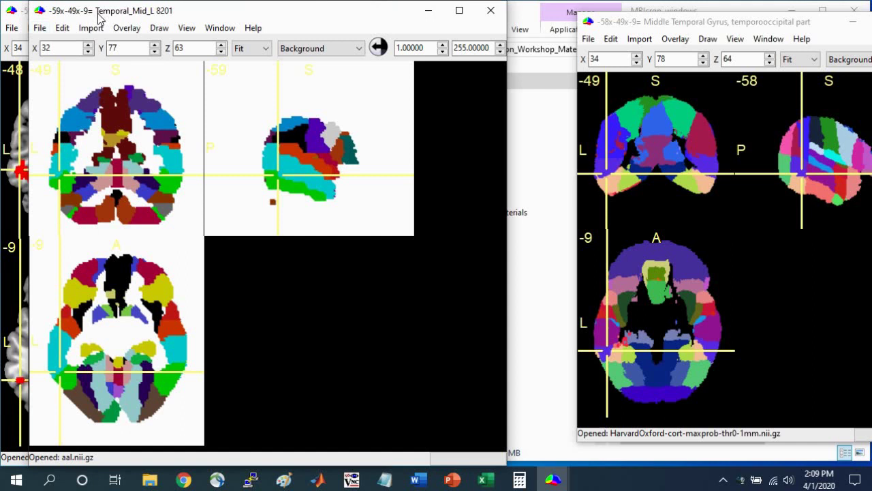
Add the cluster image as an overlay in the AAL viewer
click(128, 30)
click(139, 43)
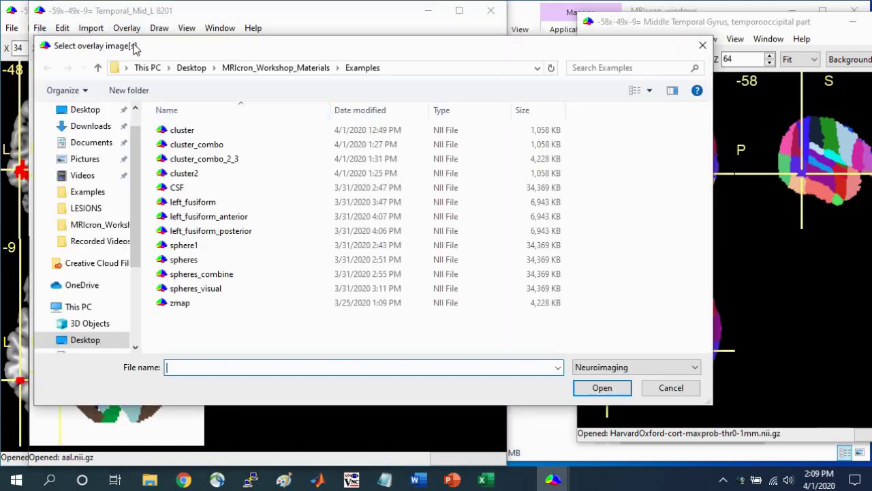
click(185, 131)
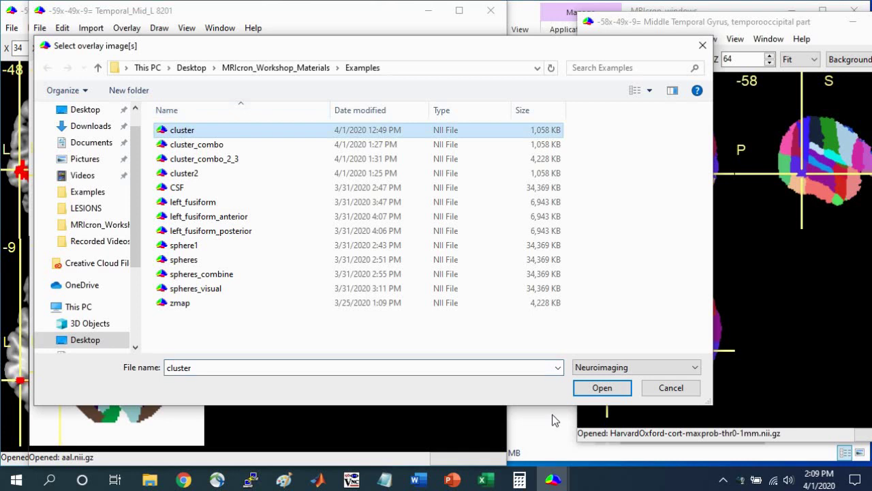
click(594, 390)
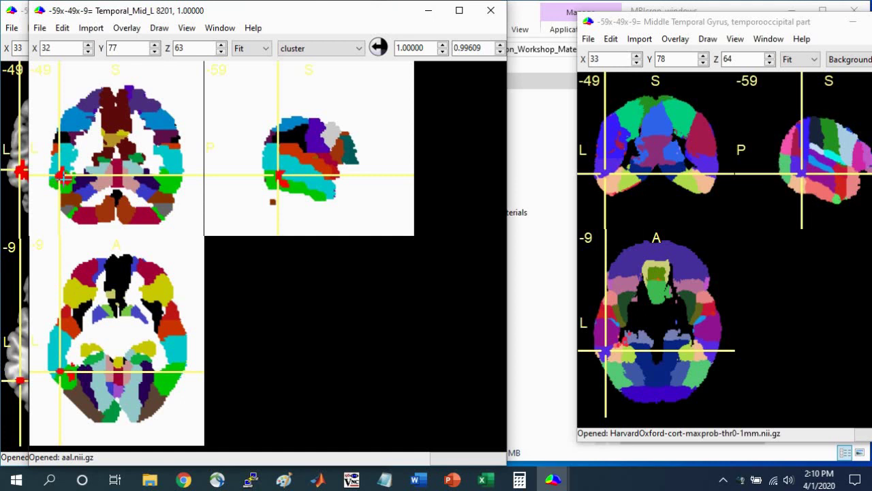
Set the overlay transparency on background to 50%
click(126, 29)
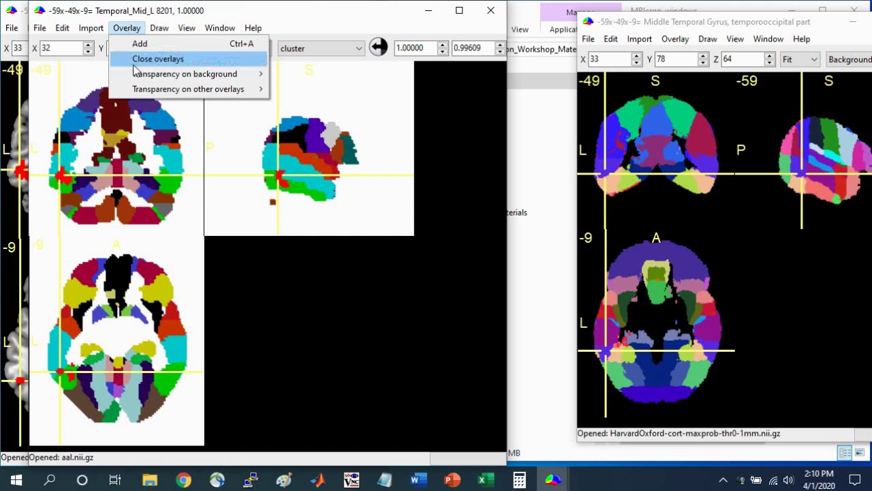
mouse_move(143, 75)
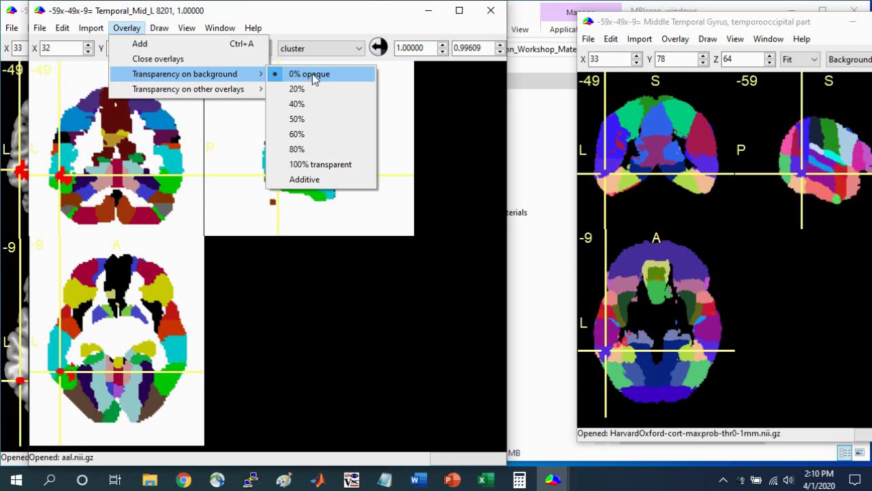
click(305, 119)
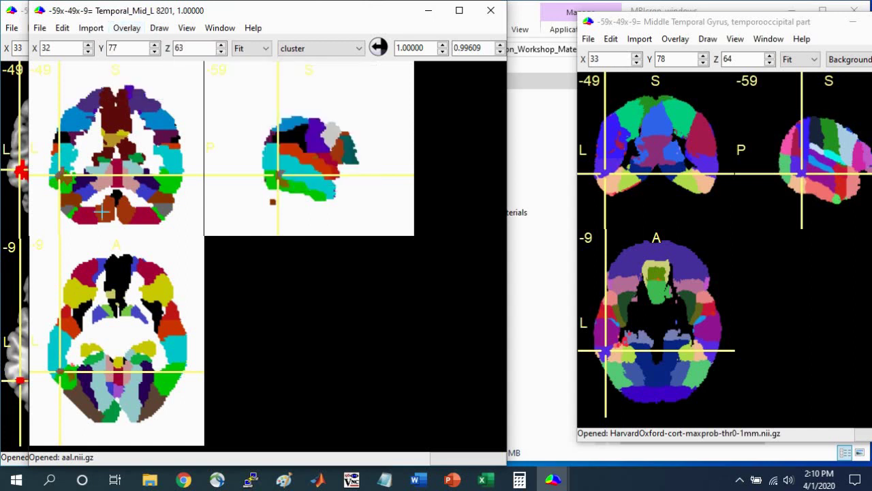
Reposition the crosshair to -50,-50,-22 on the red cluster in the left temporal area
scroll(86, 301, up, 2)
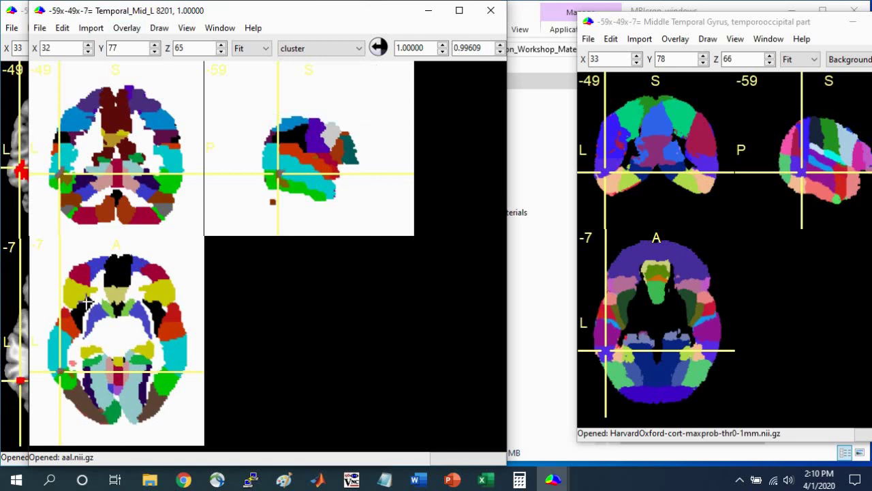
drag(279, 175, 280, 175)
drag(58, 174, 60, 171)
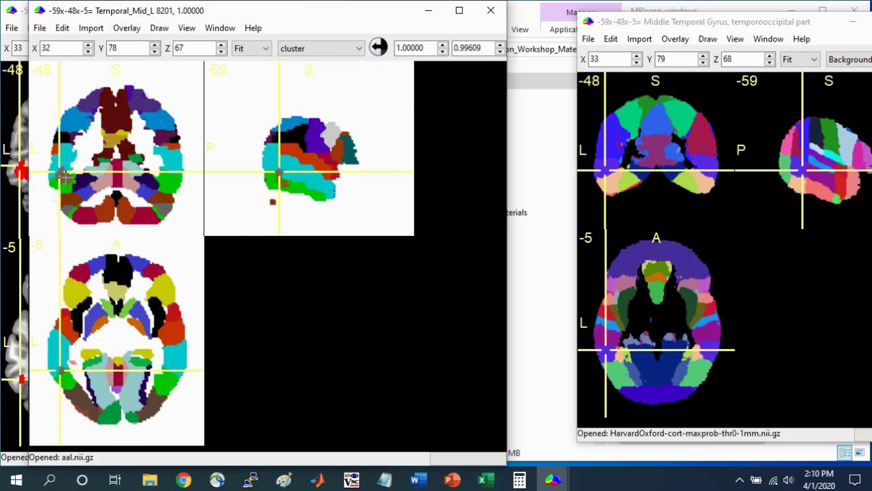
click(63, 177)
click(66, 180)
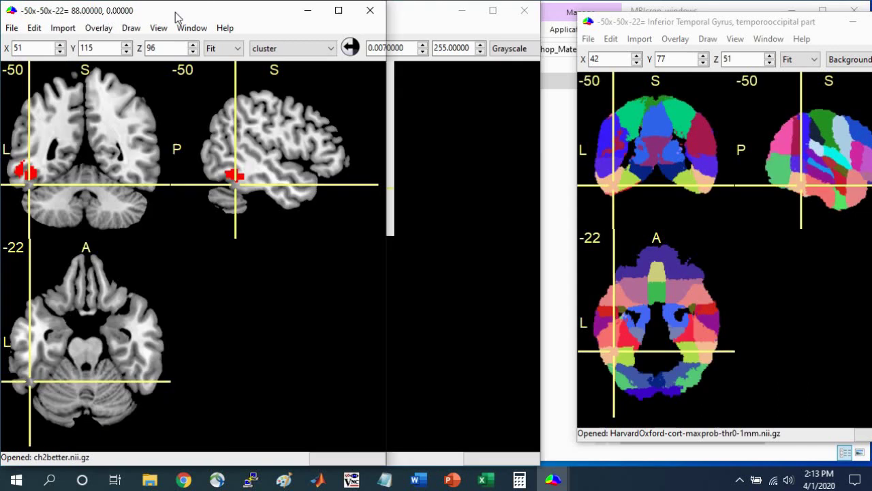
Close ch2better and load the Examples cluster file as a red VOI over the AAL atlas
click(371, 10)
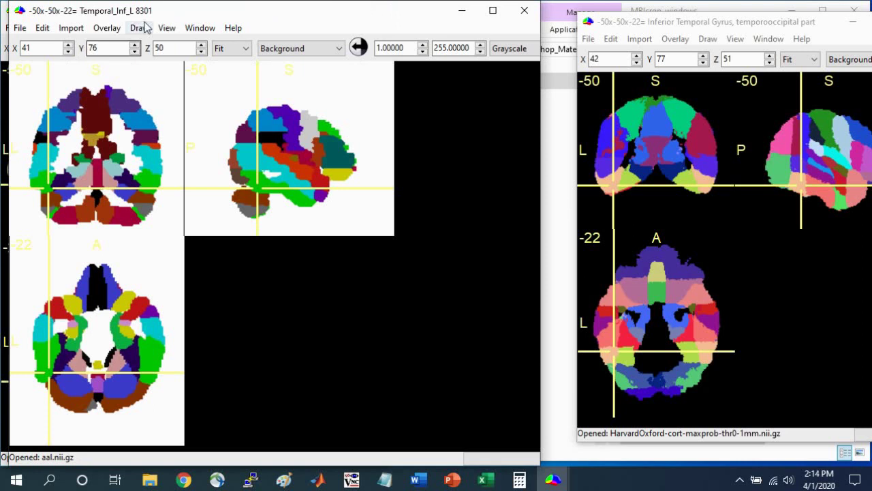
click(107, 28)
mouse_move(139, 29)
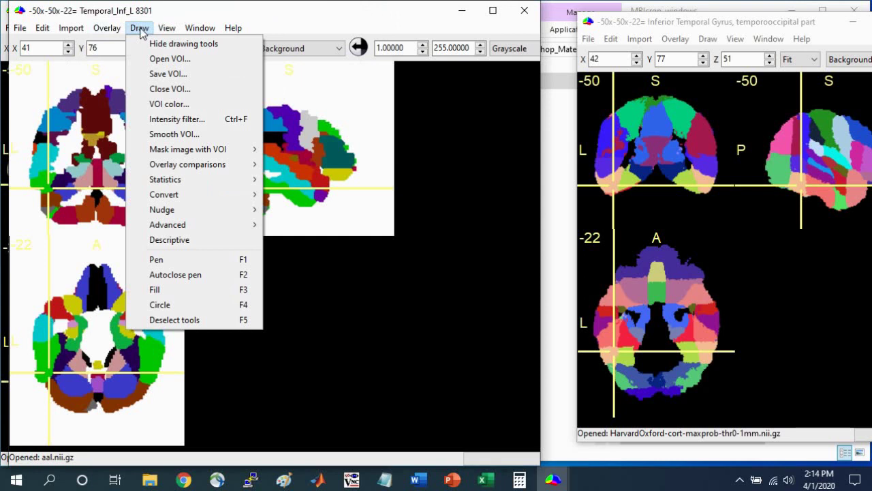
mouse_move(111, 29)
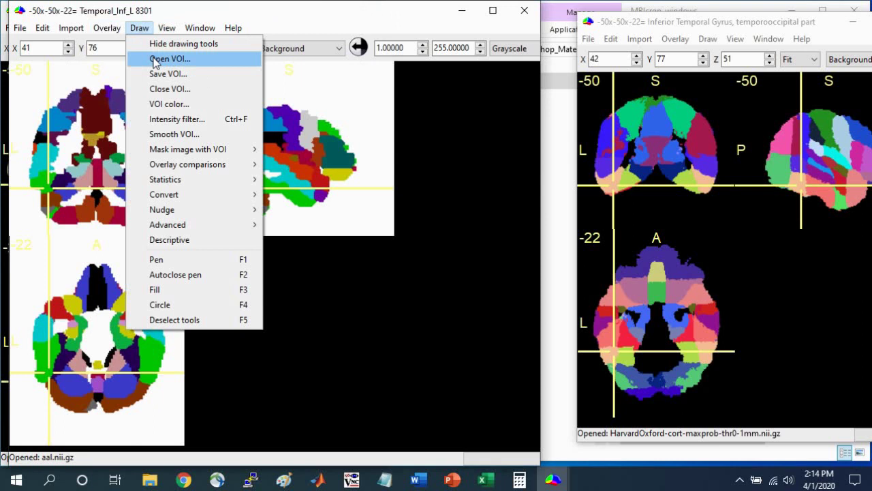
click(155, 60)
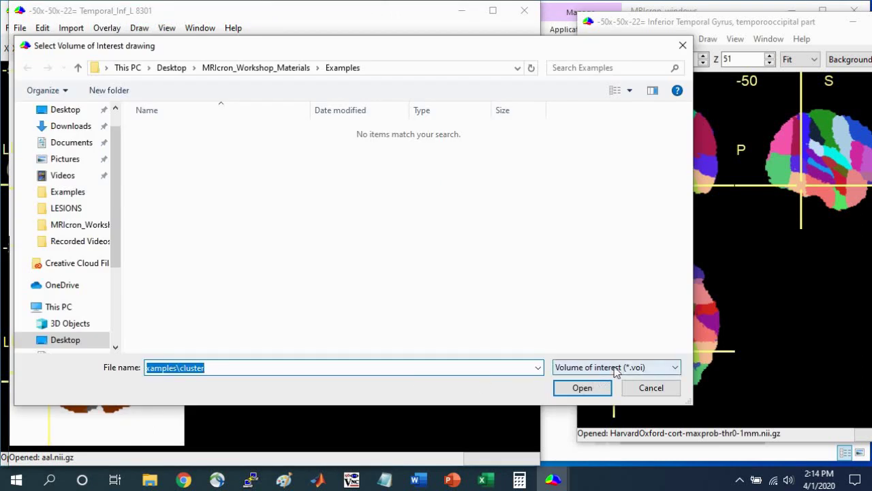
click(674, 367)
click(600, 403)
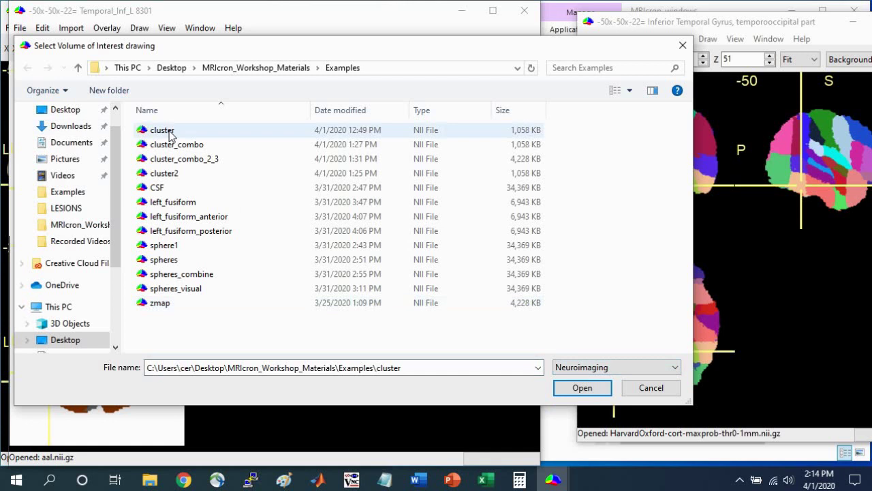
click(169, 134)
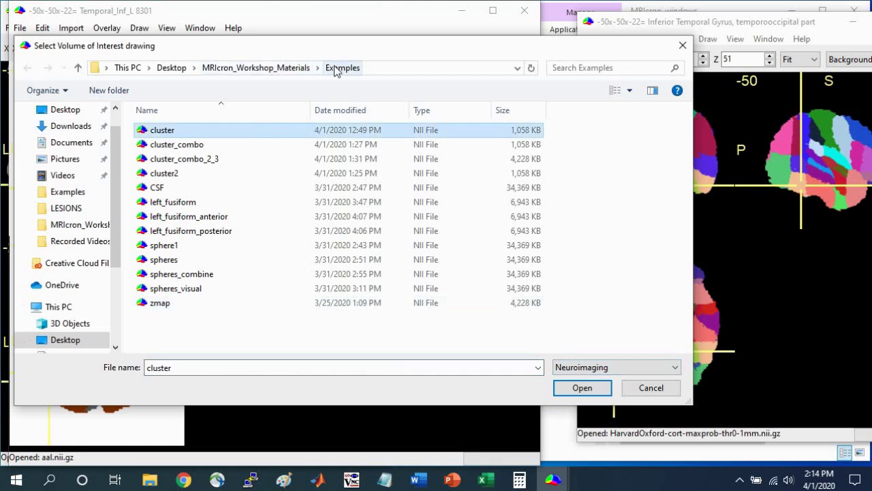
click(583, 388)
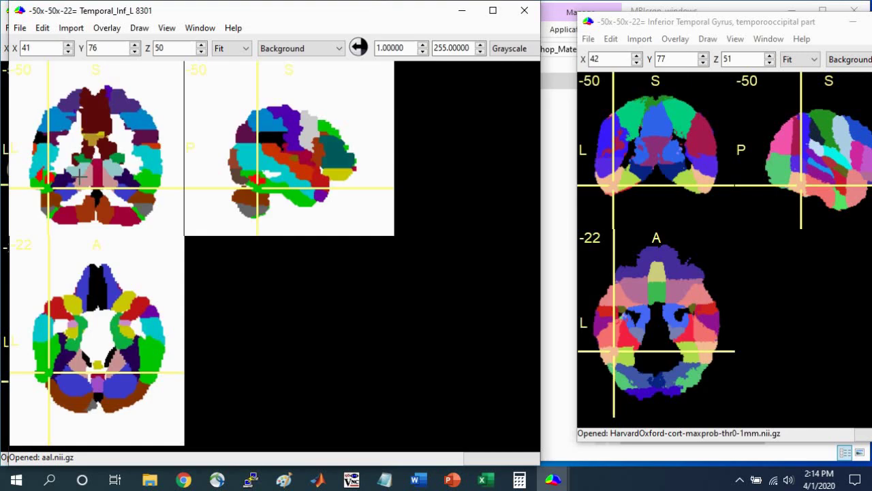
click(49, 178)
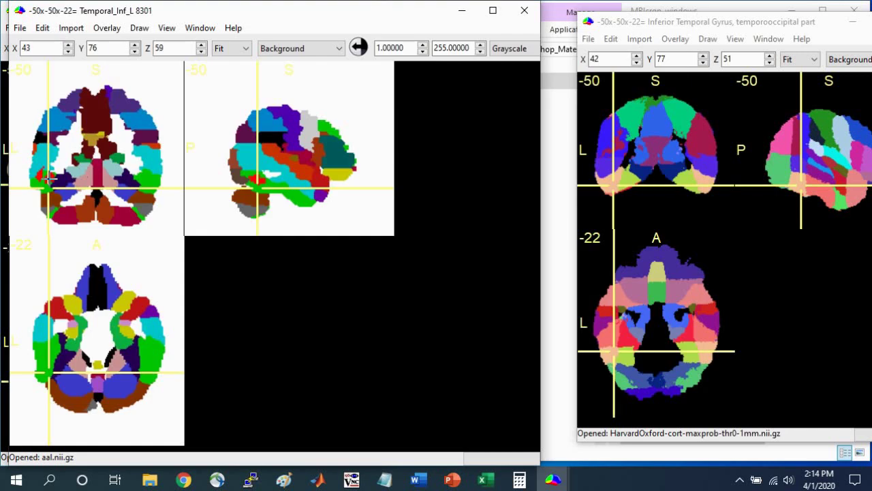
Set the atlas overlay transparency on background to 0% (fully opaque)
click(108, 29)
mouse_move(121, 75)
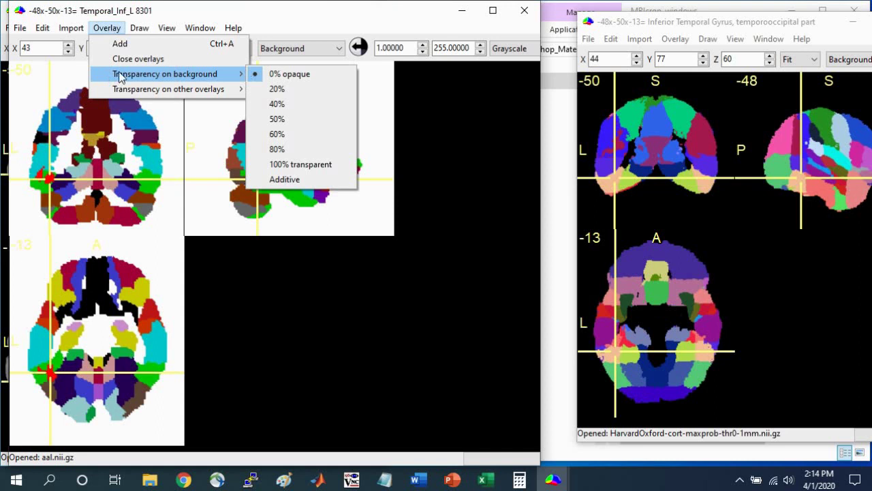
click(302, 75)
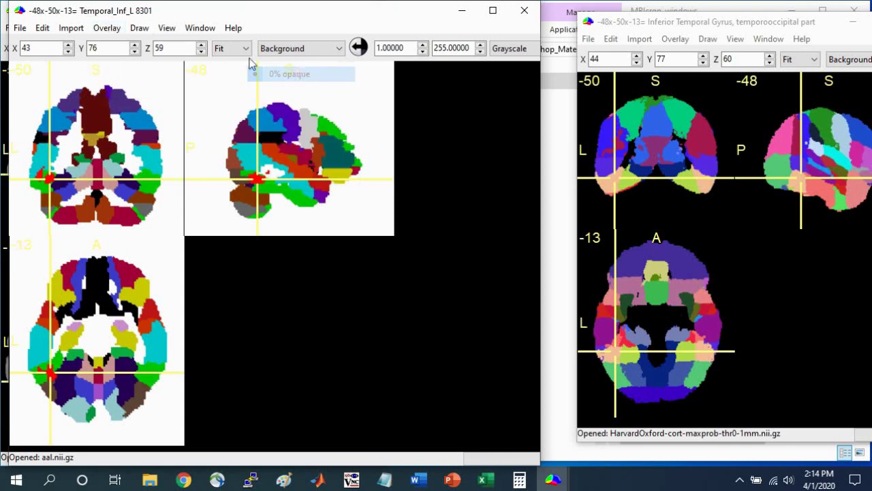
Mask the atlas to preserve regions within the VOI, then close the cluster VOI
click(139, 30)
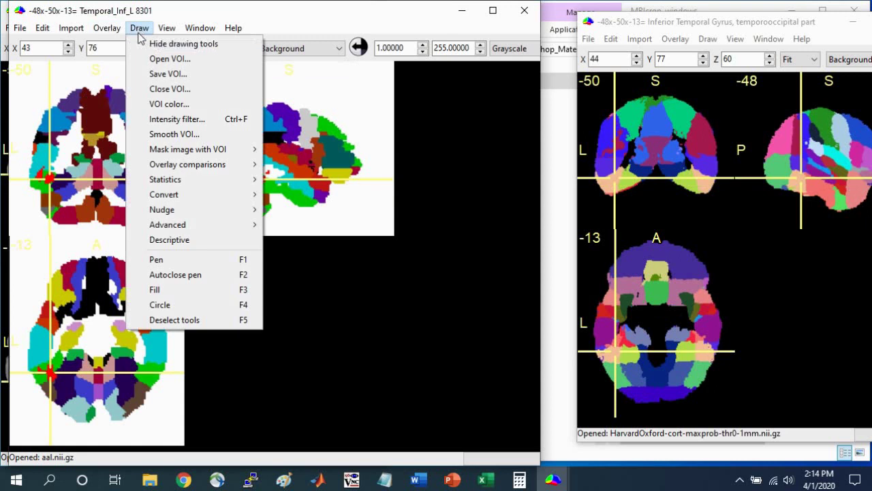
mouse_move(210, 152)
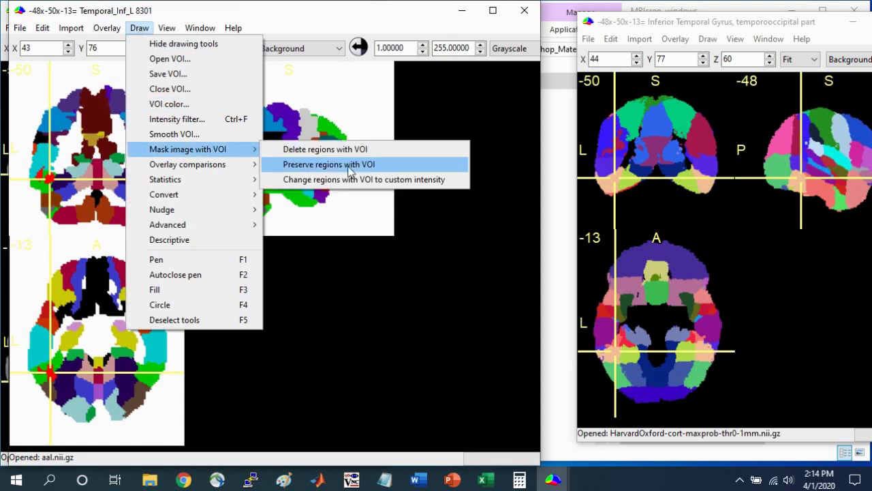
click(372, 165)
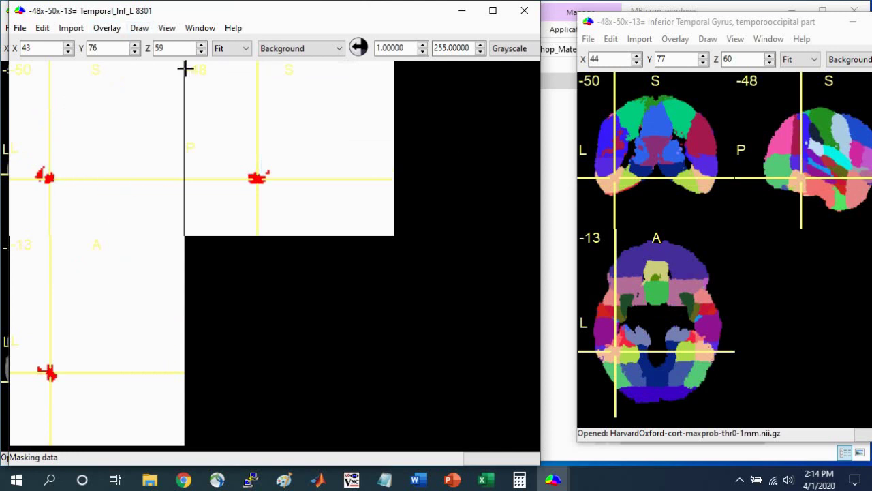
click(140, 28)
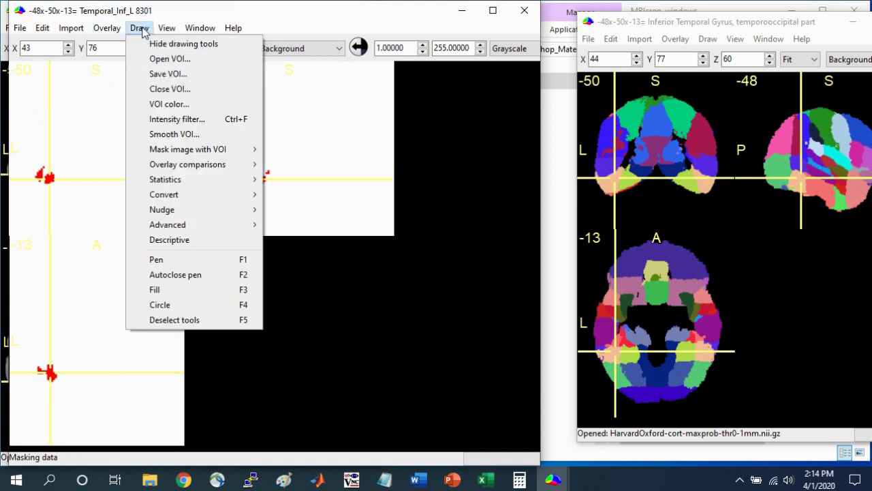
click(168, 90)
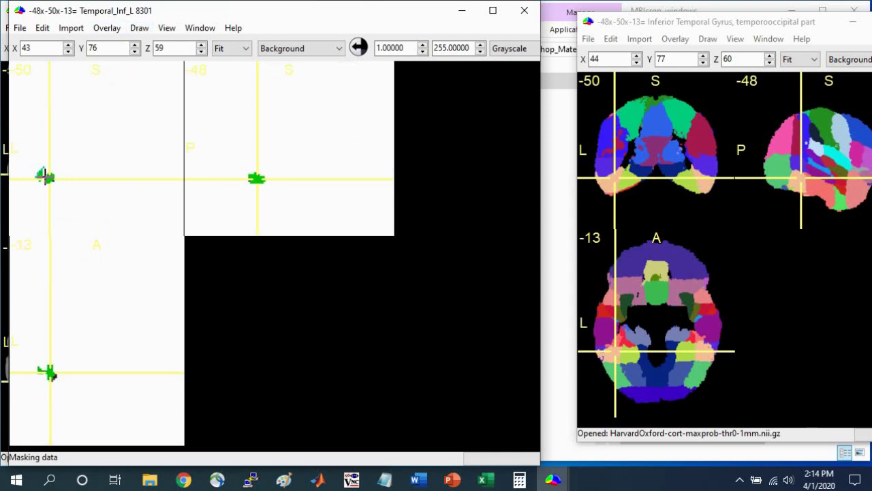
mouse_move(50, 176)
mouse_down()
mouse_move(51, 186)
mouse_move(49, 174)
mouse_up()
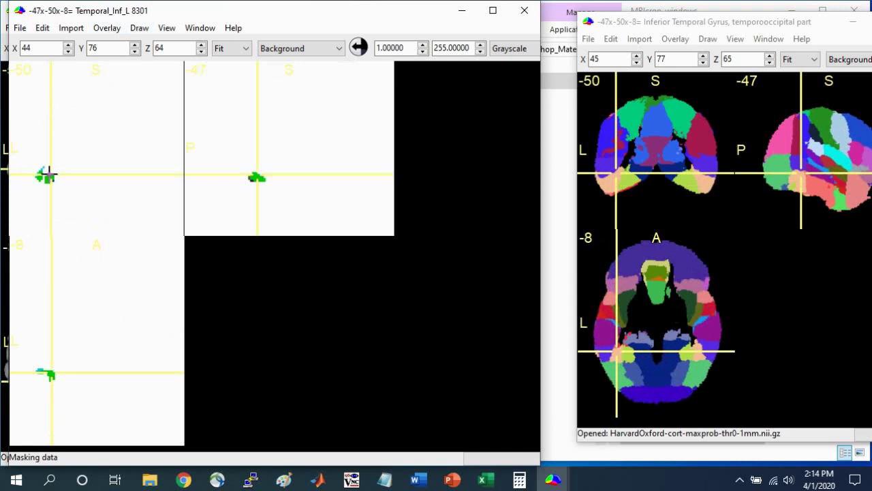
Check the Temporal_Mid_L and Fusiform_L positions in sagittal and axial views, then close the ch2better window
click(42, 170)
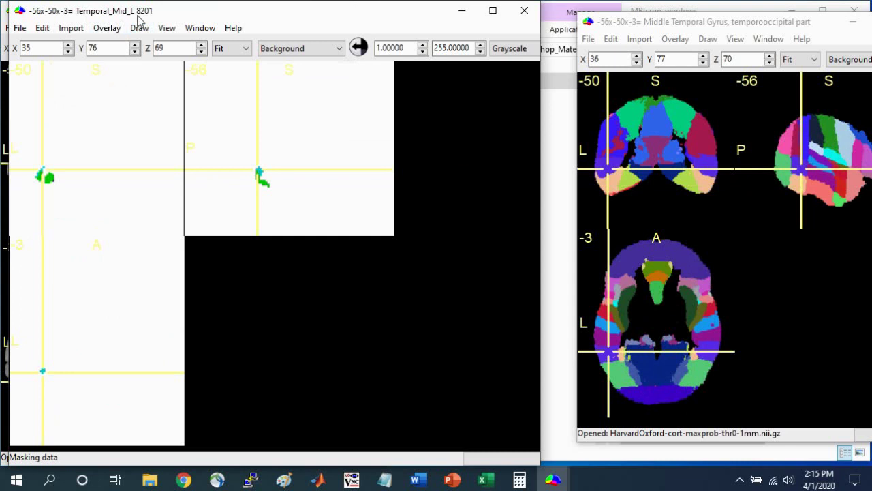
click(262, 183)
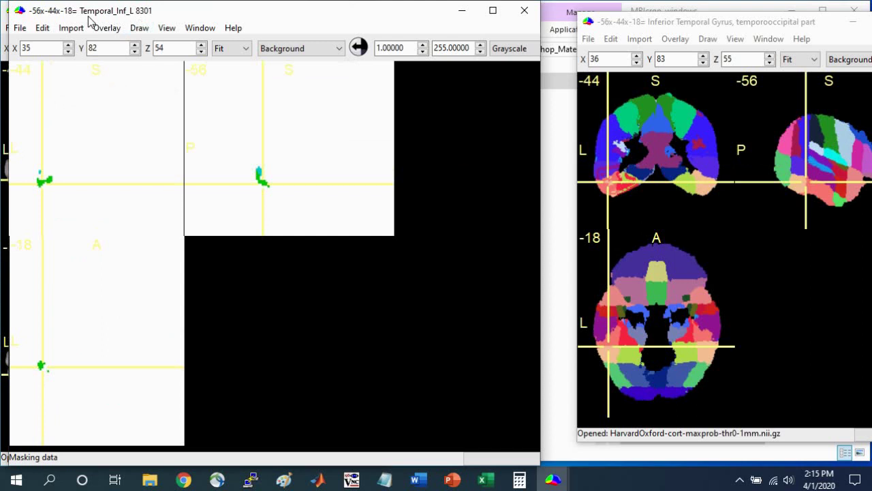
click(265, 184)
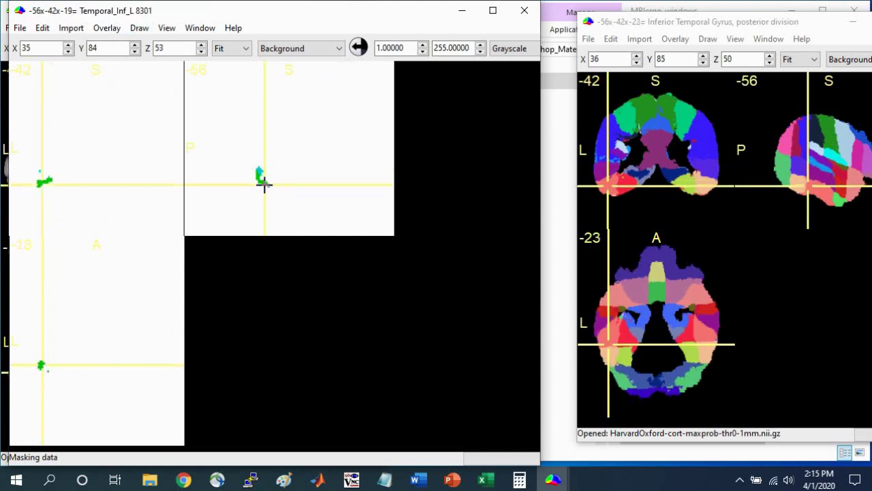
click(56, 376)
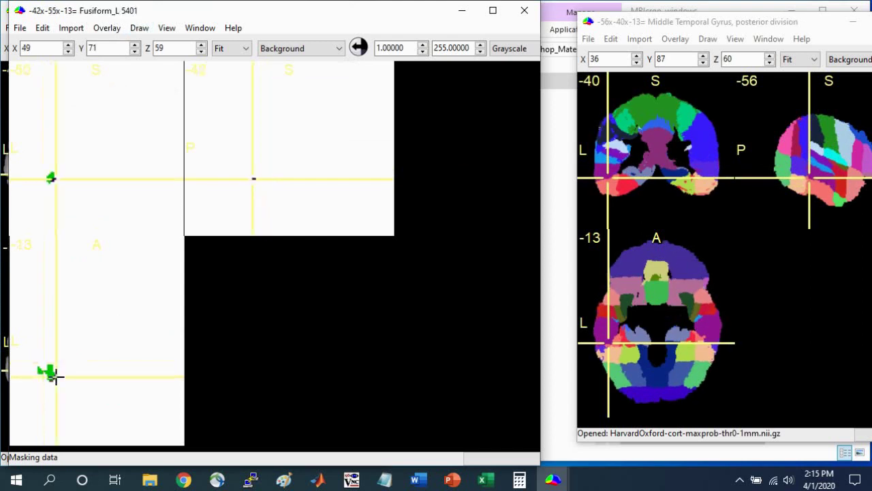
click(56, 377)
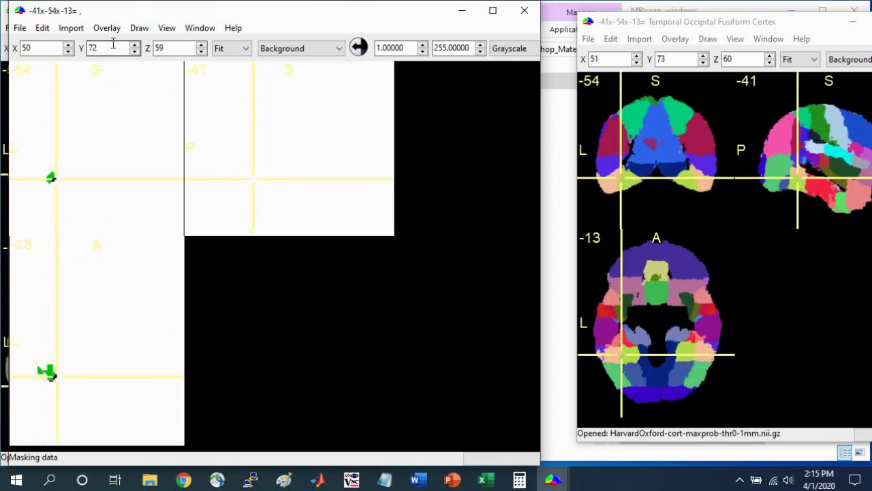
click(54, 377)
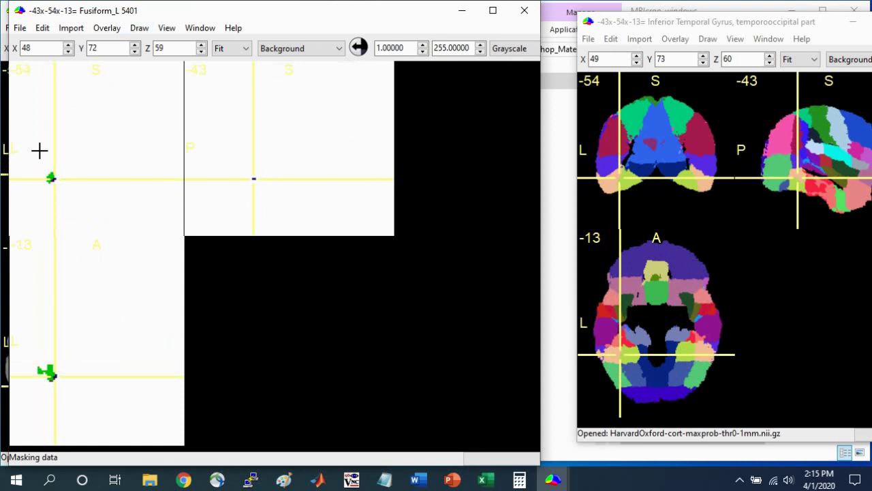
key(alt+Tab)
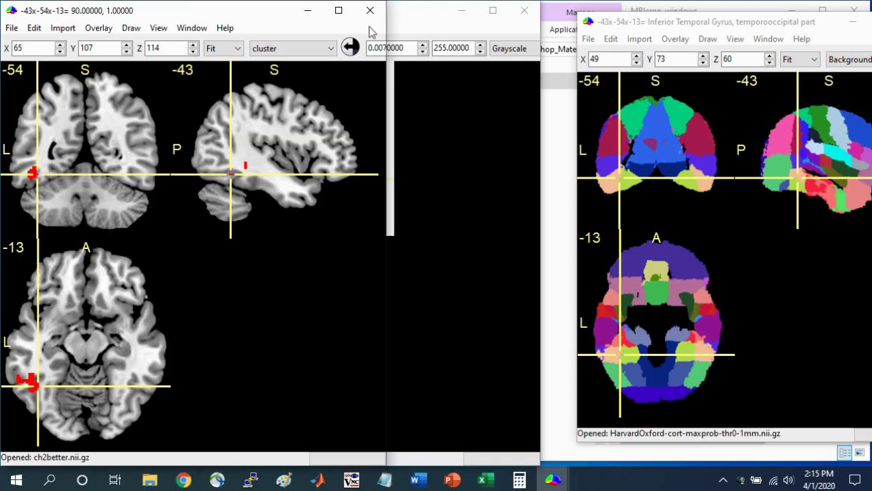
click(370, 9)
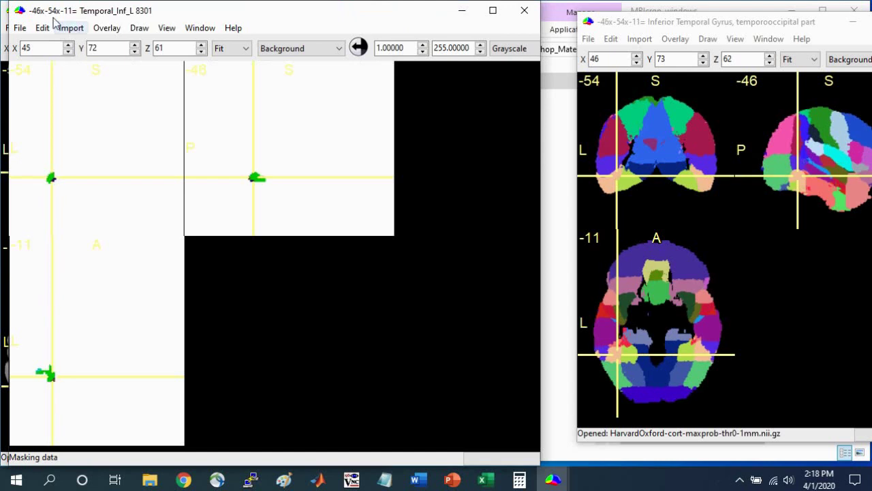
Open AAL3_1mm.nii from Research_Atlases > AAL3 as the background and reposition the crosshair
click(20, 29)
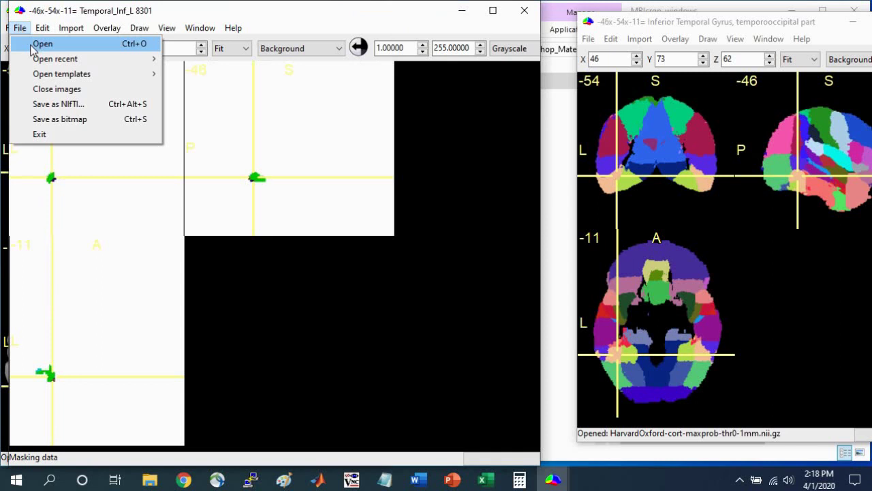
click(32, 47)
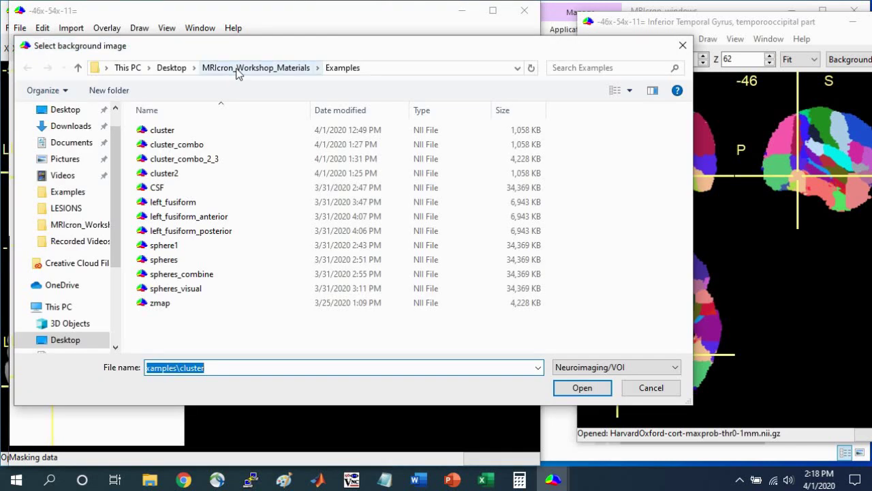
click(238, 71)
click(165, 193)
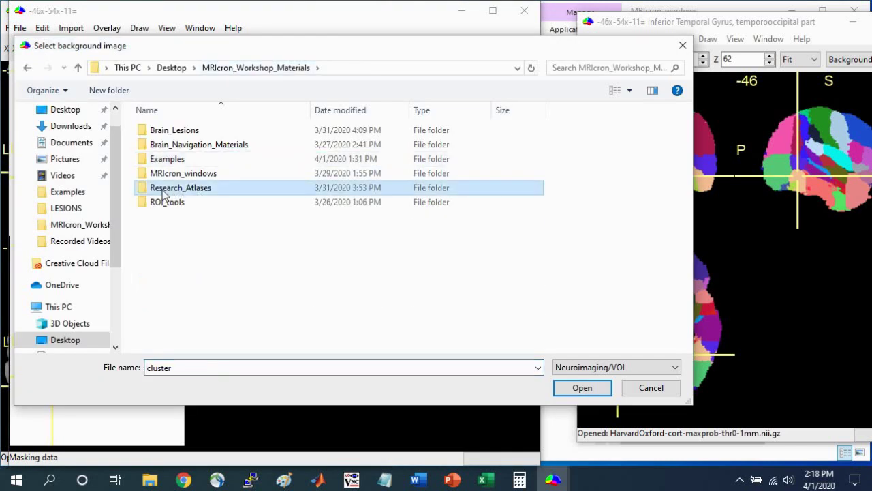
double_click(187, 189)
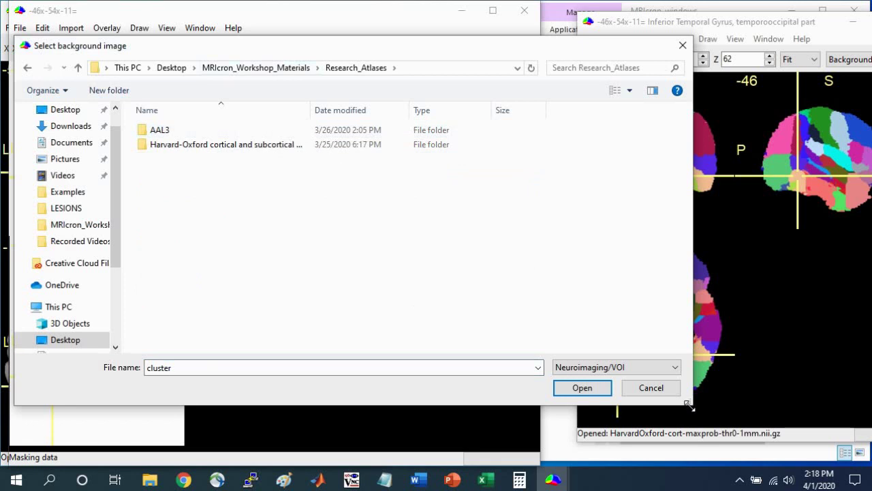
drag(701, 405, 475, 434)
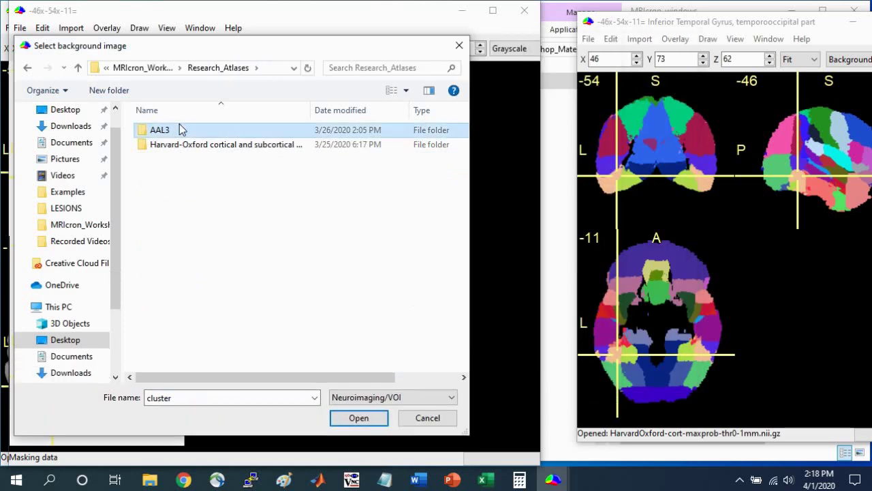
double_click(180, 130)
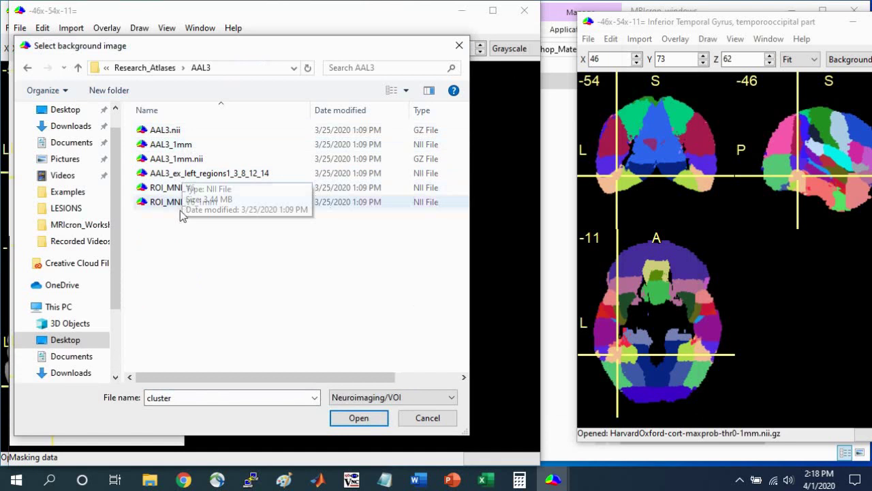
click(180, 161)
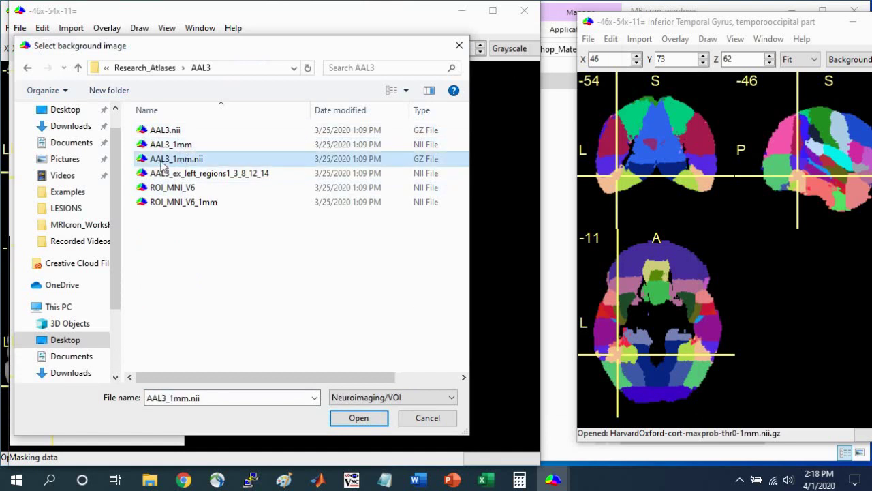
click(375, 421)
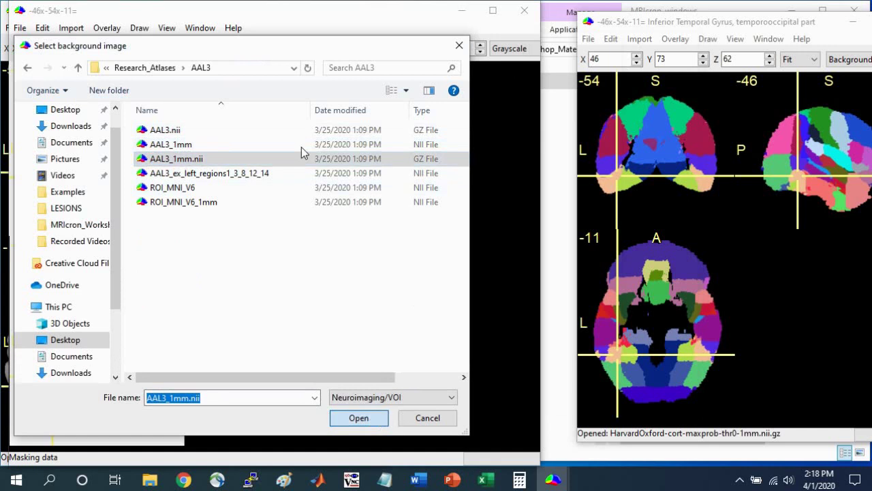
drag(85, 127, 82, 171)
click(235, 186)
click(87, 182)
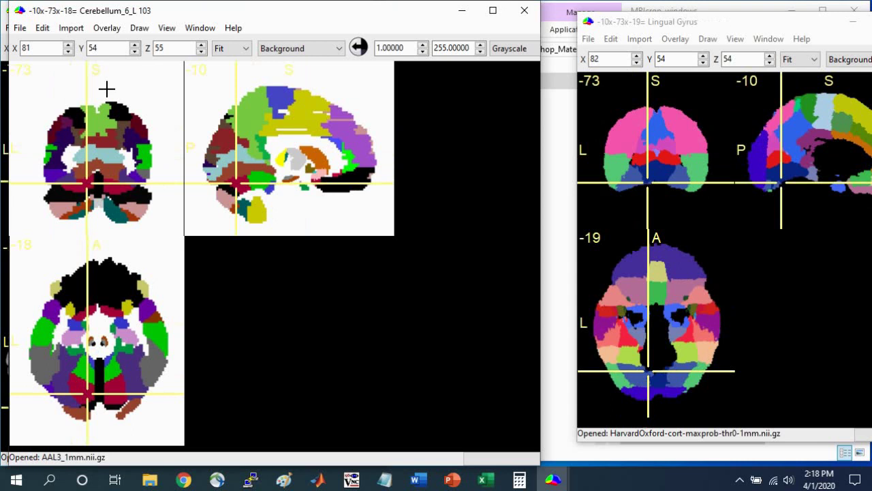
Open HarvardOxford-cort_and_sub-maxprob-thr25-1mm from the Harvard-Oxford folder as the background image
key(ctrl+o)
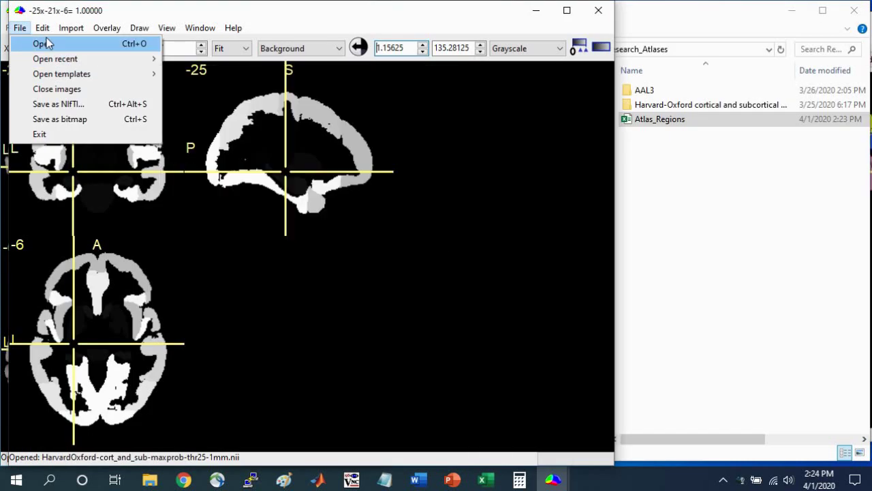
click(43, 41)
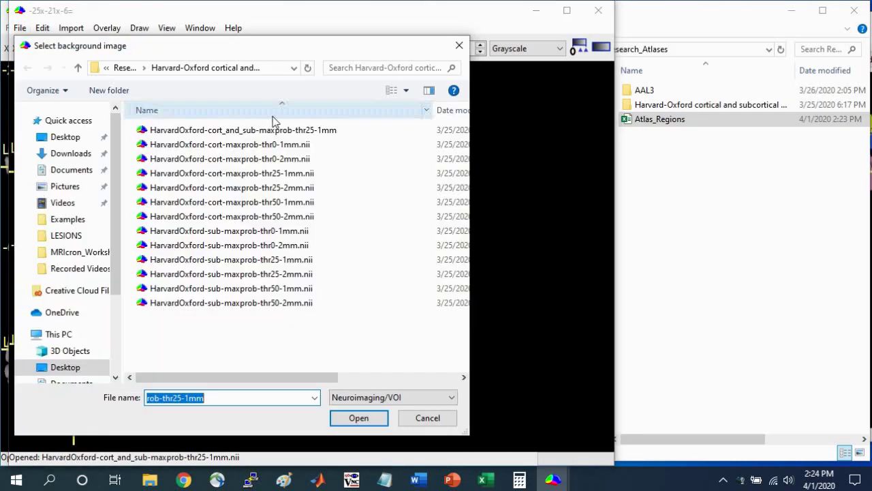
click(227, 131)
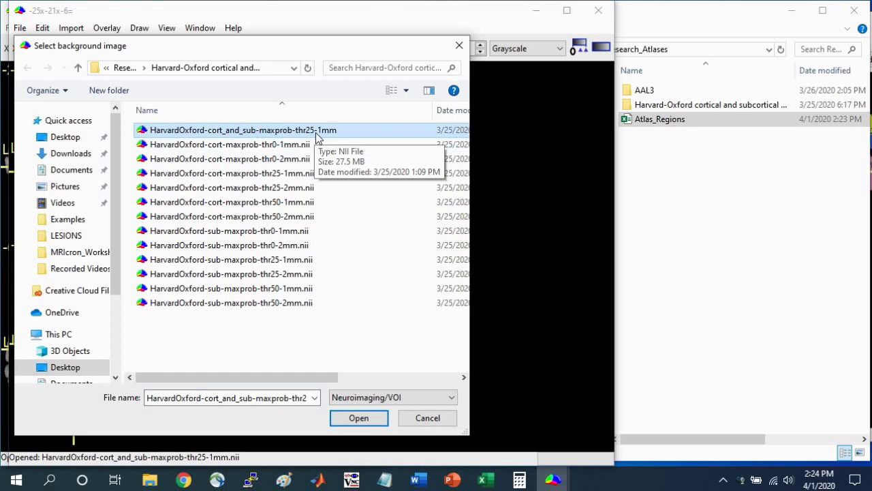
click(274, 149)
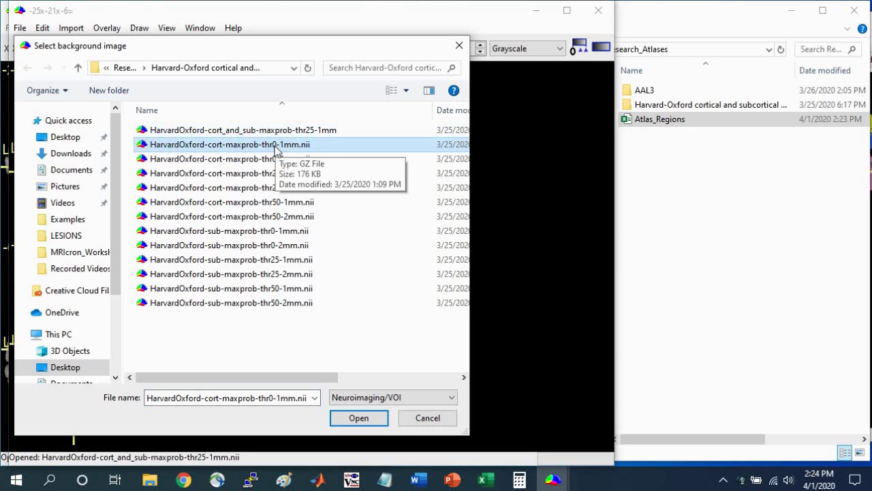
click(314, 129)
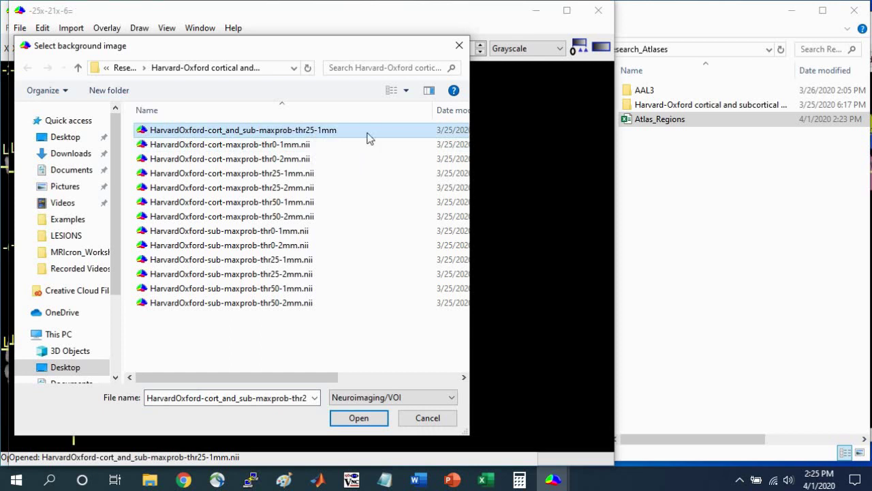
click(362, 420)
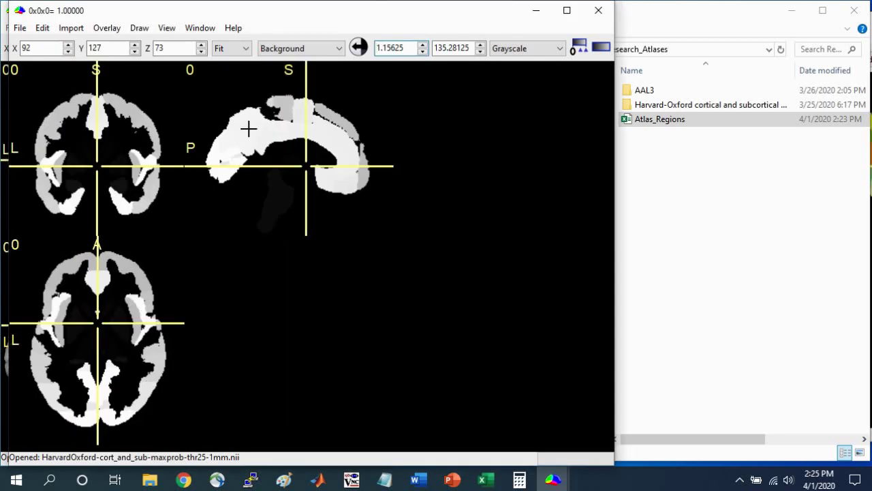
Move the crosshair higher into the left hemisphere, then open the Atlas_Regions workbook in Excel
click(96, 119)
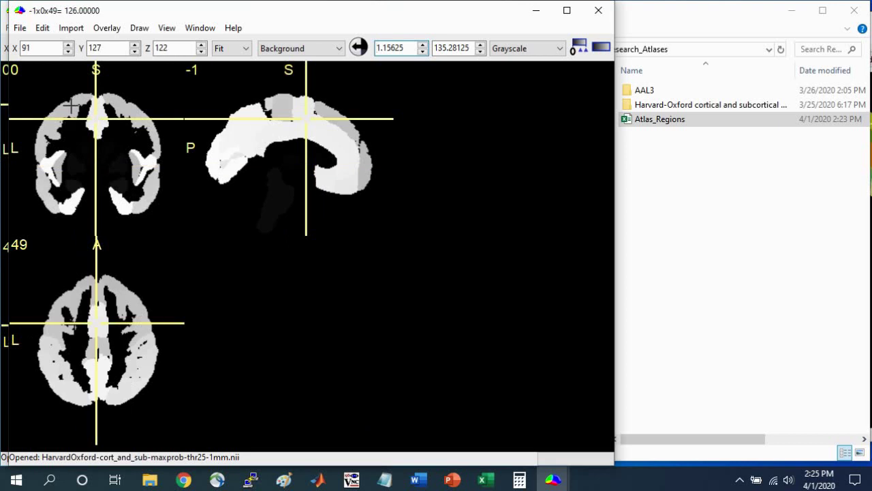
click(59, 116)
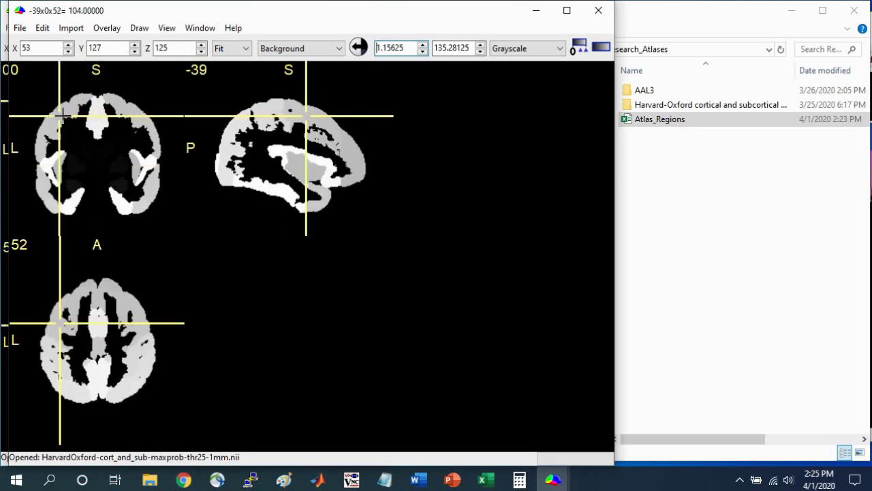
click(792, 222)
double_click(661, 120)
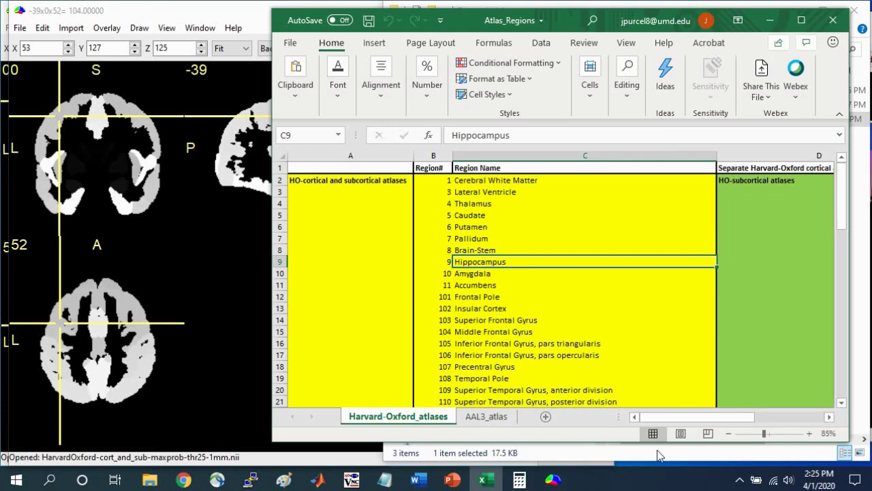
Browse back to the Research_Atlases folder and return to the Atlas_Regions workbook
click(863, 415)
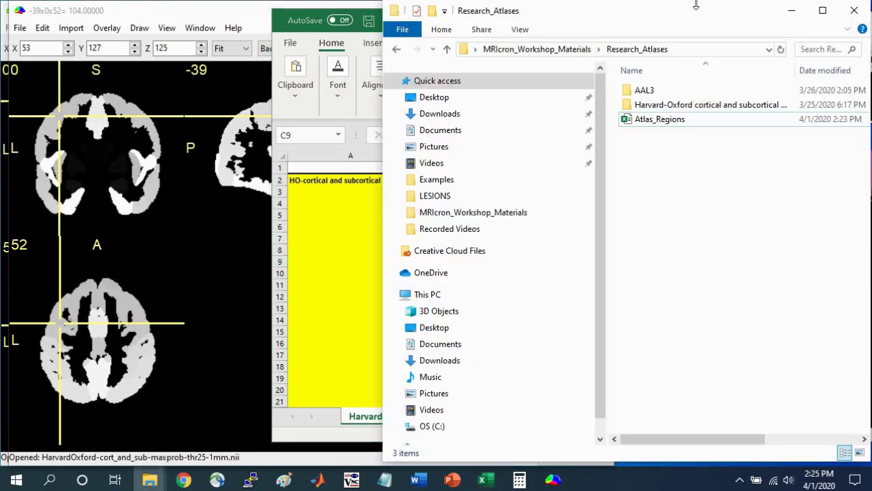
click(531, 52)
double_click(661, 152)
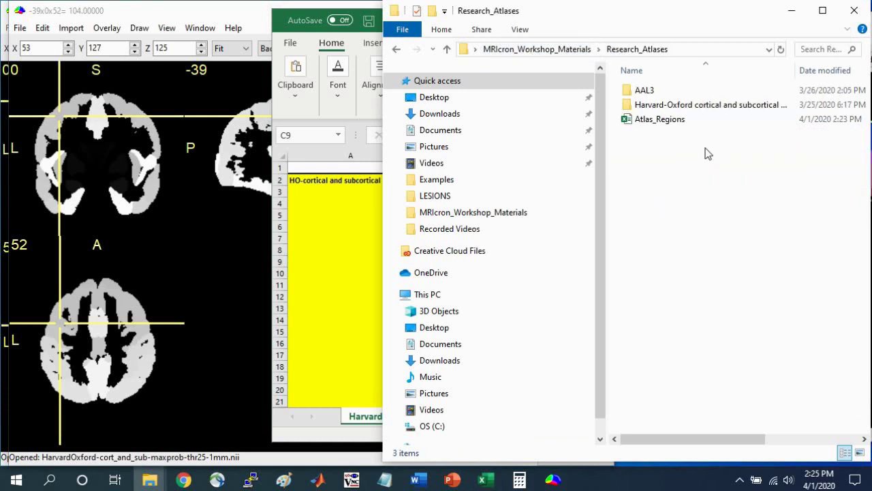
click(367, 300)
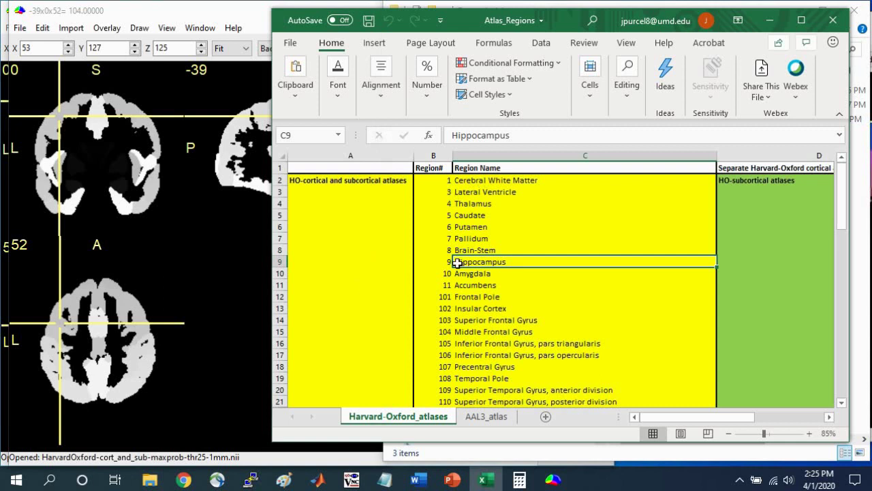
Select Hippocampus and its region number 9, then jump to the hippocampus in MRIcron
drag(444, 268, 538, 260)
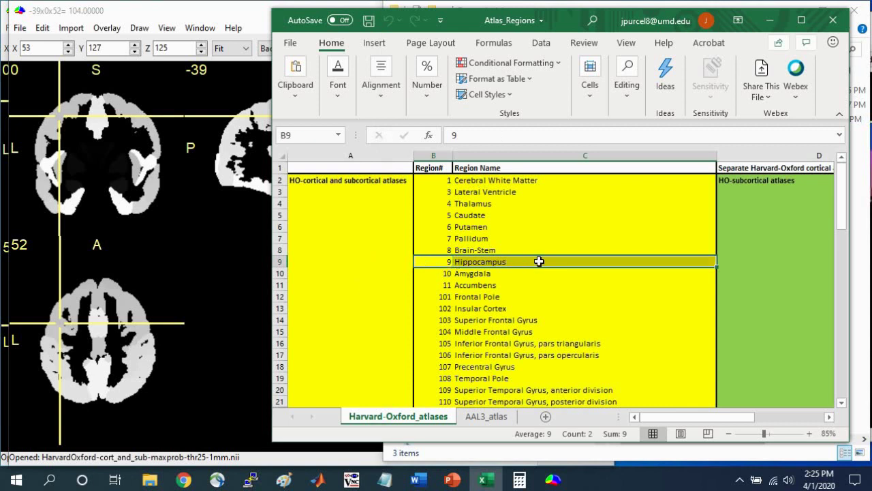
click(72, 166)
click(289, 181)
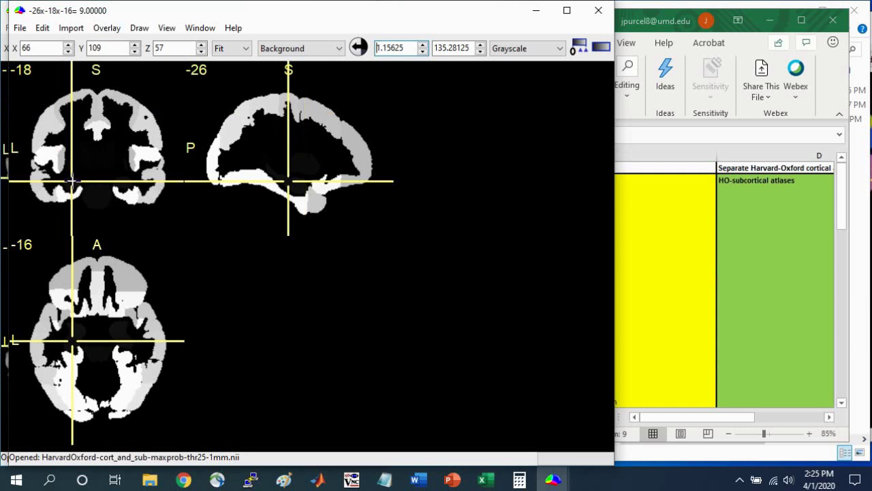
Move toward the right hippocampus and switch the atlas to the spectrum colour scheme
click(125, 183)
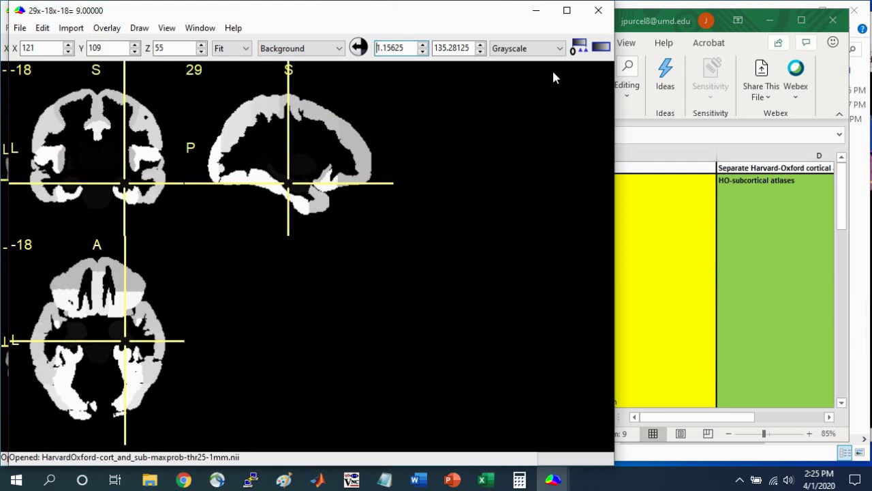
click(553, 49)
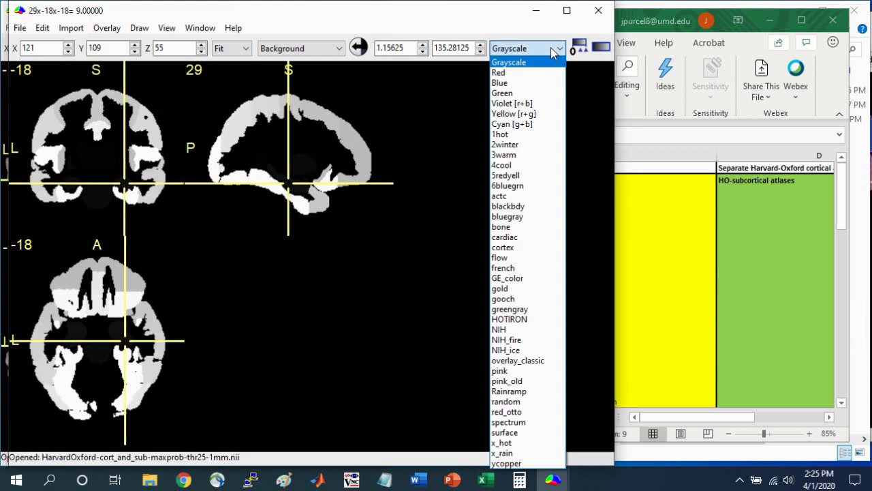
click(516, 423)
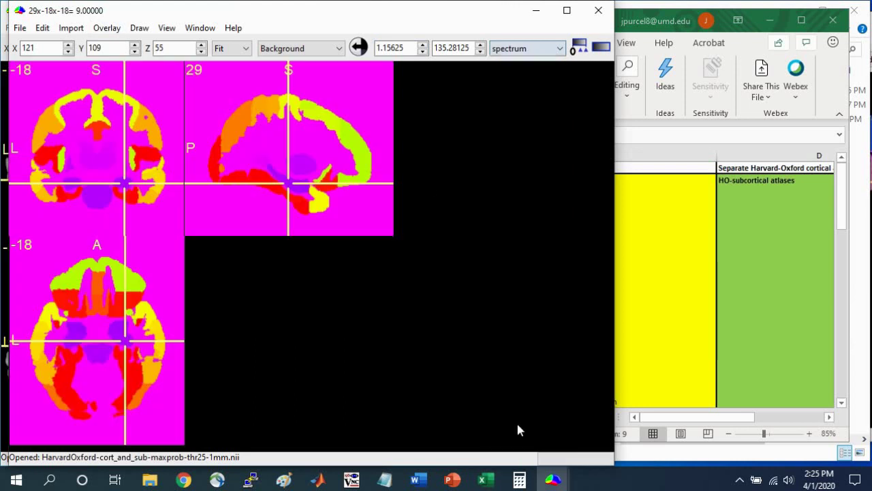
Set the display range to min 5, max 20, and place the crosshair inside the hippocampus
double_click(456, 50)
text(20)
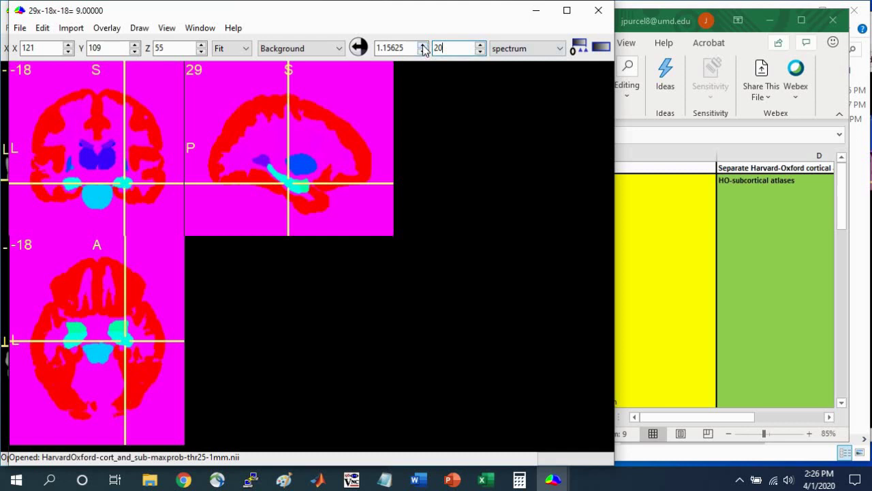
click(423, 45)
click(423, 45)
click(423, 45)
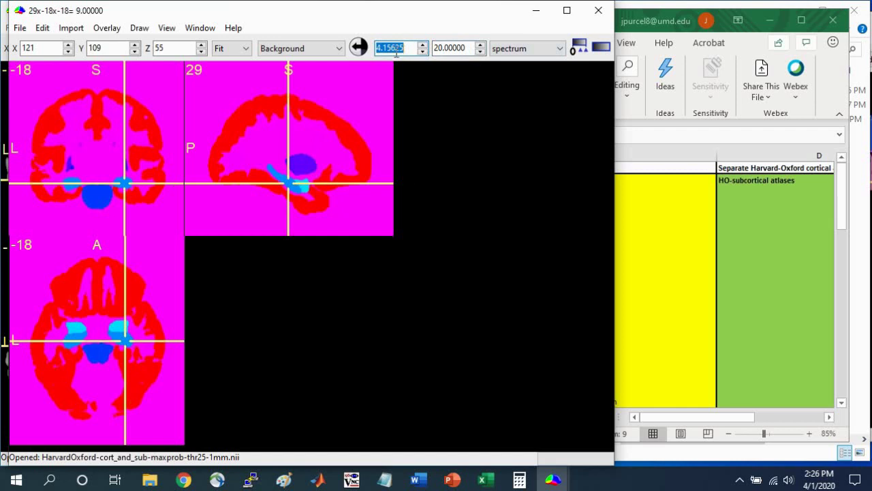
text(5)
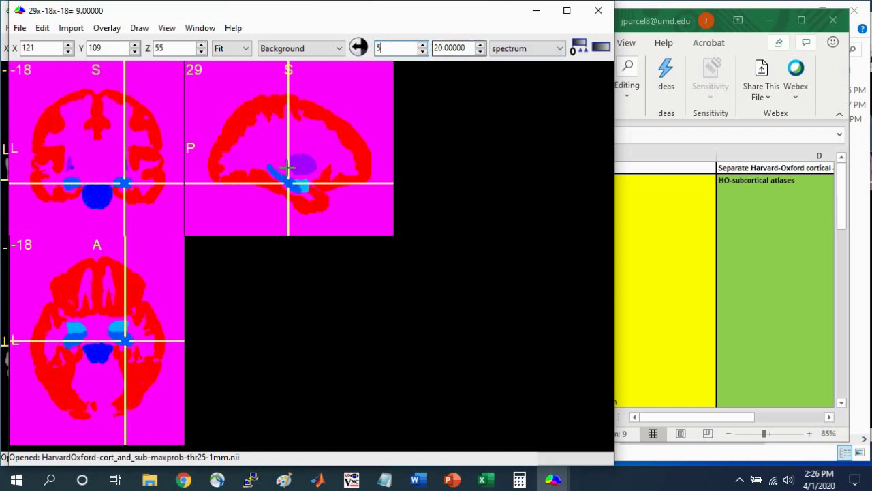
key(Return)
click(304, 184)
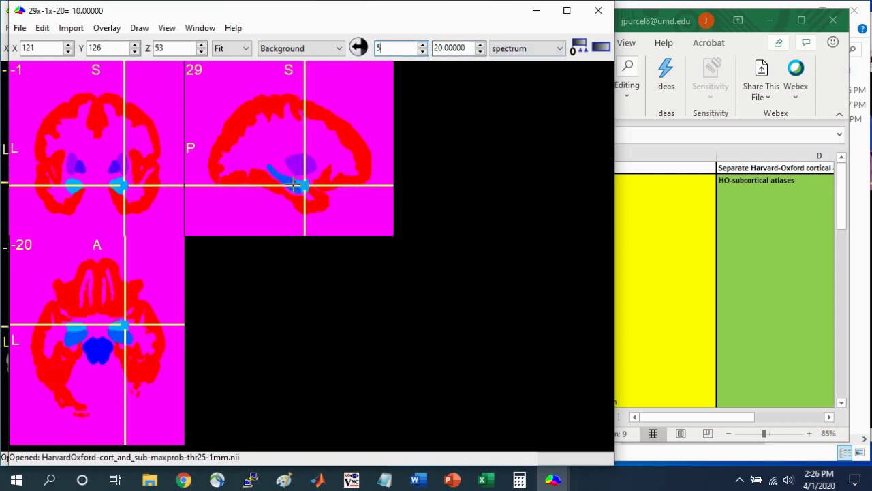
click(295, 184)
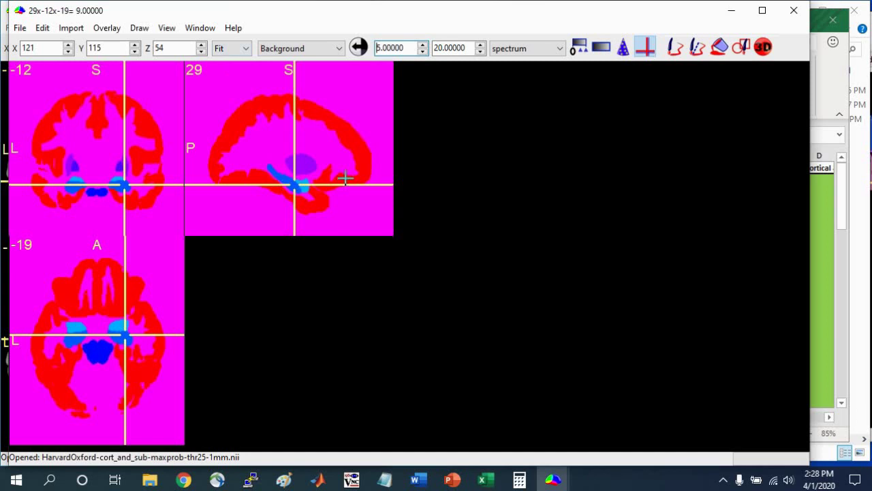
3D-fill a VOI from the crosshair with radius 60 mm, constrained by zero-intensity edges
click(765, 49)
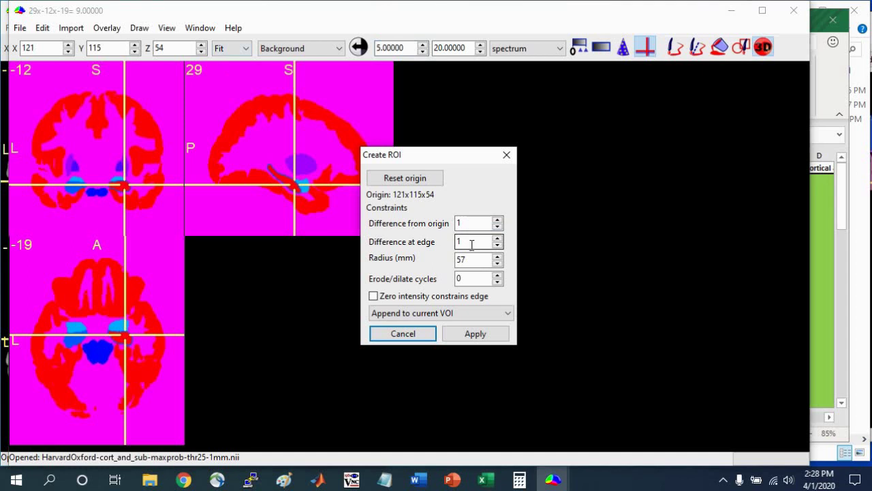
click(498, 256)
click(498, 256)
click(498, 256)
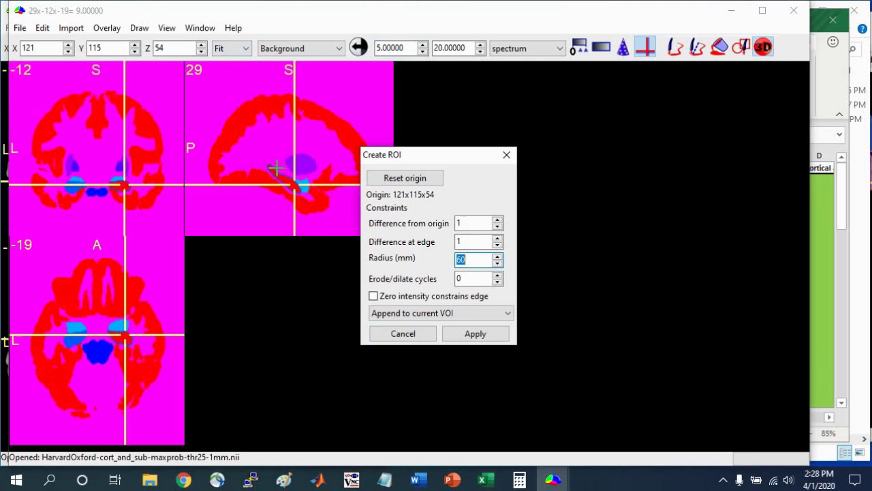
click(373, 296)
click(484, 335)
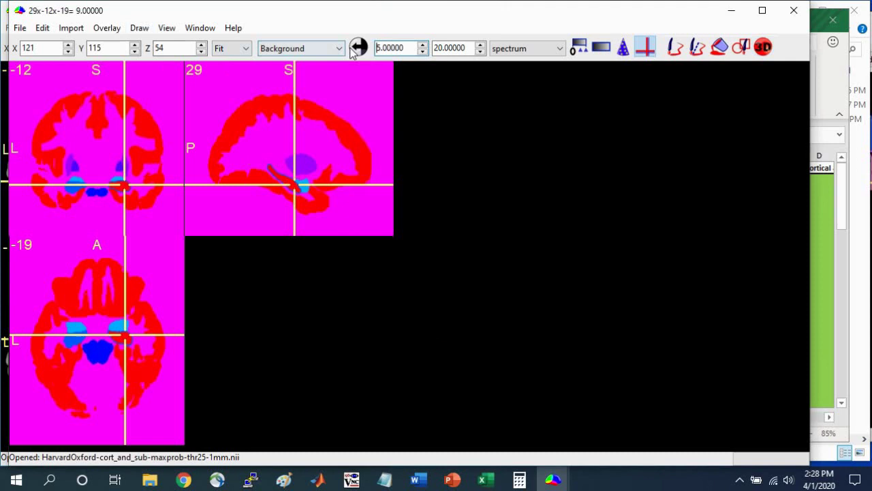
Zoom to x2, dilate the hippocampus drawing, and briefly hide it to compare with the atlas
click(243, 50)
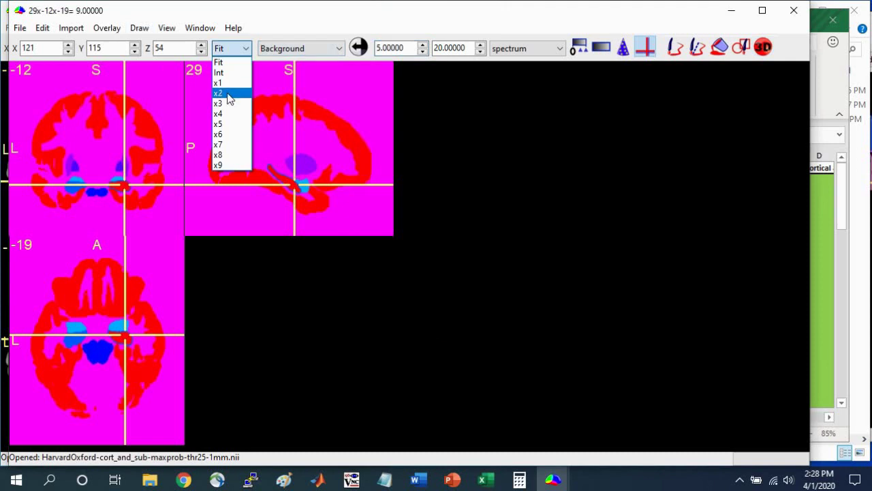
click(225, 93)
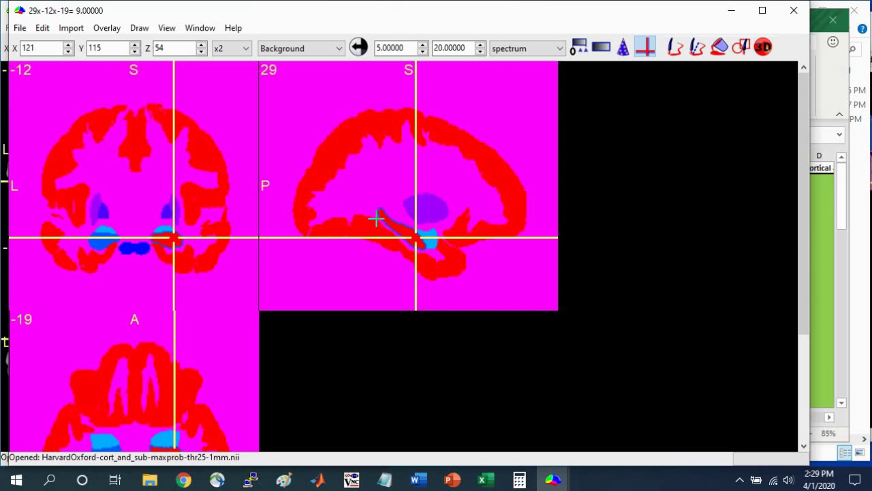
click(140, 30)
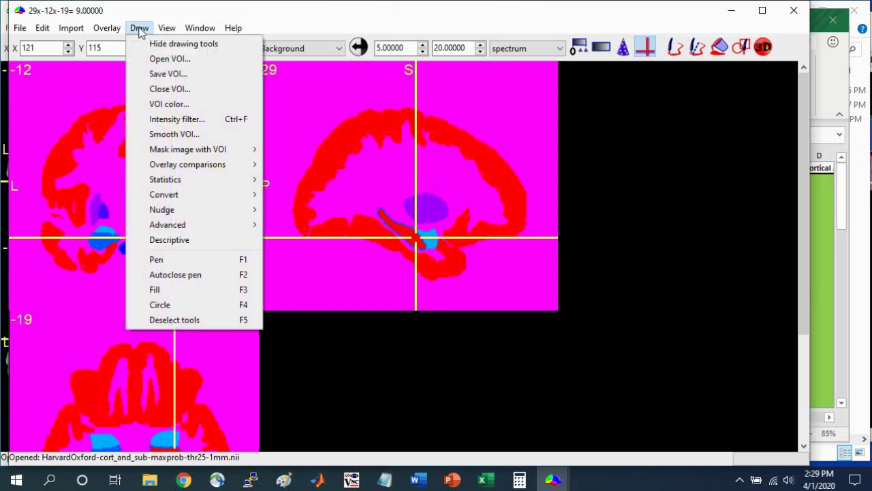
mouse_move(181, 226)
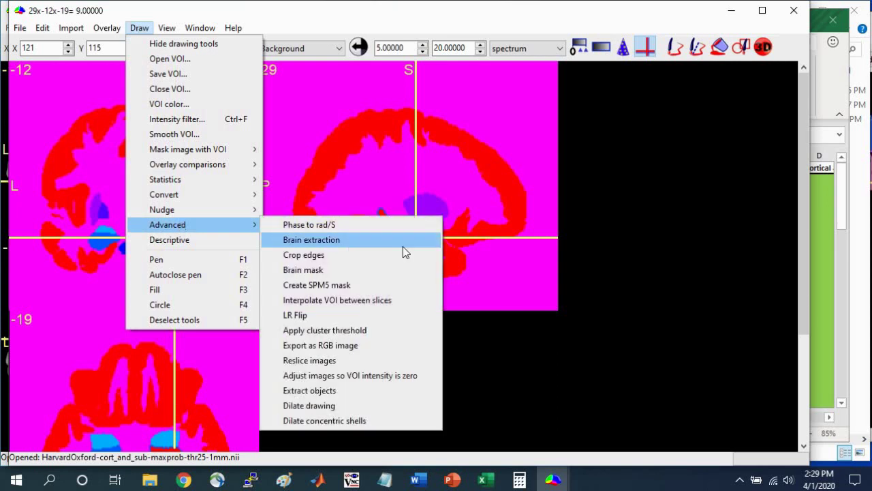
click(307, 405)
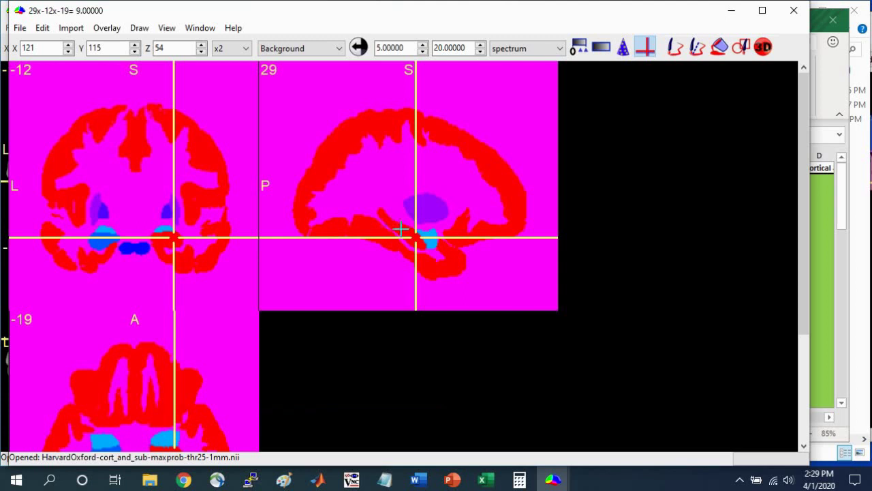
click(623, 49)
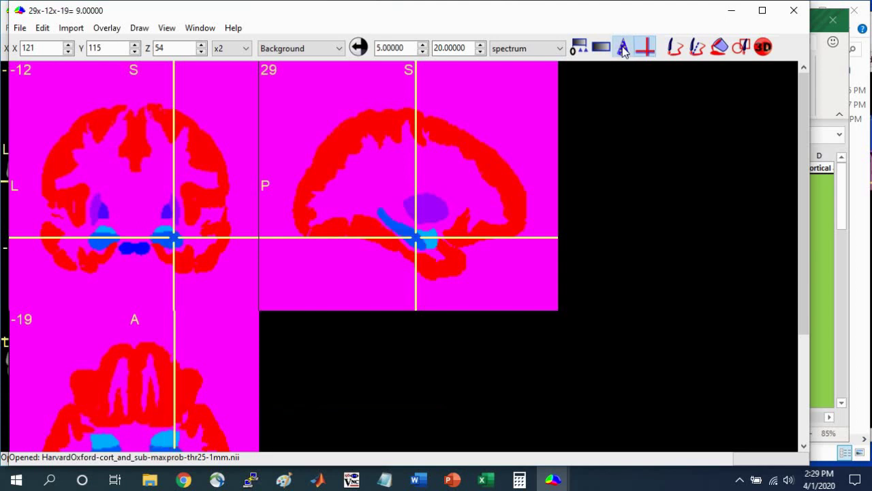
click(623, 49)
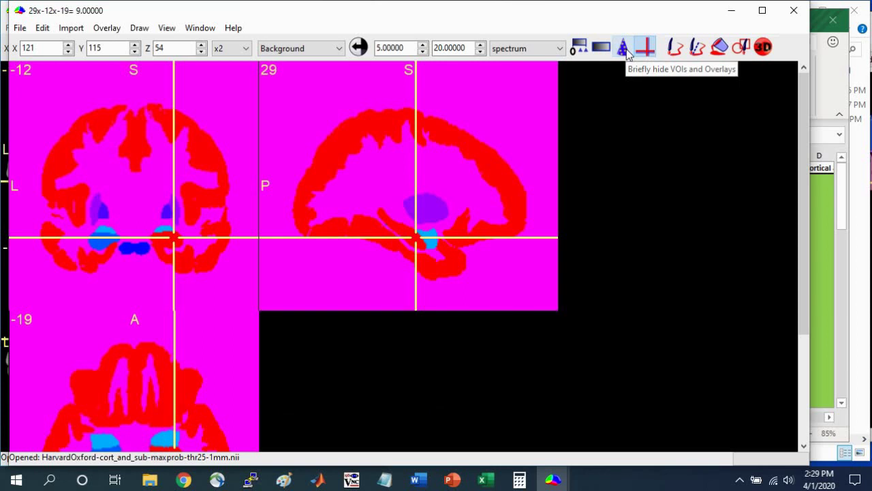
Save the dilated hippocampus VOI as NIfTI (.nii) named 'Right_hippocampus' in the Examples folder
click(140, 28)
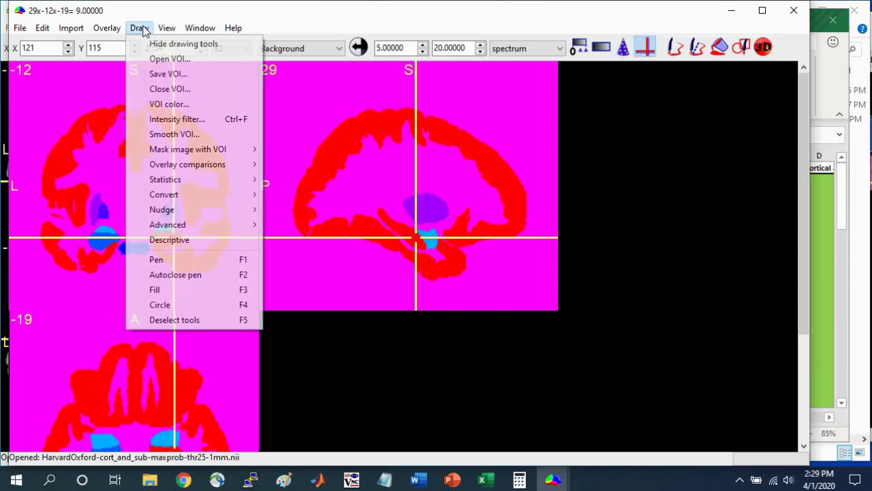
click(143, 73)
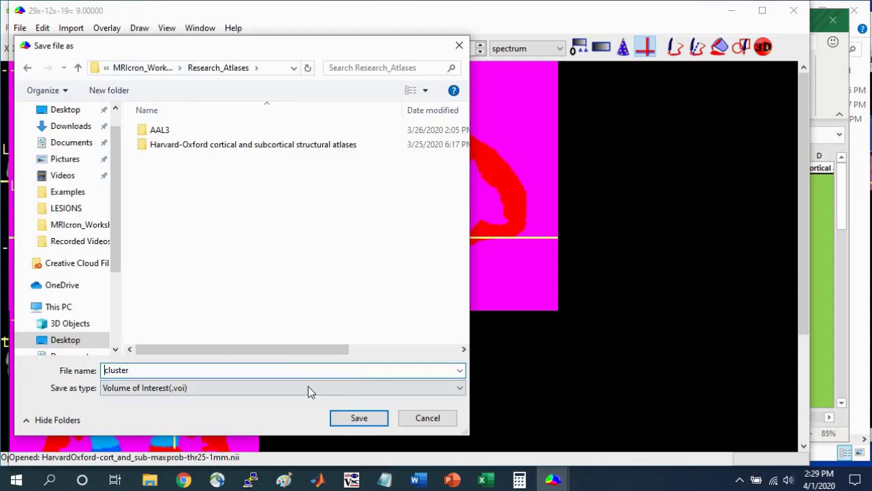
click(308, 387)
click(233, 413)
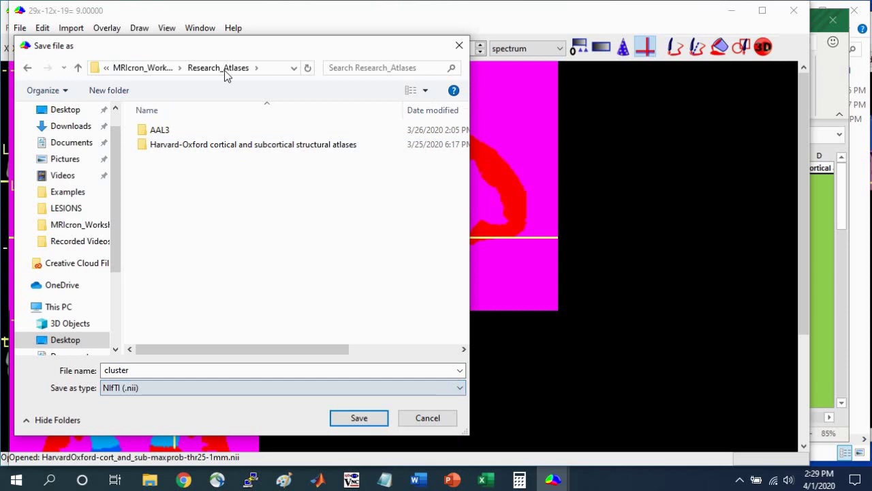
click(161, 68)
double_click(175, 162)
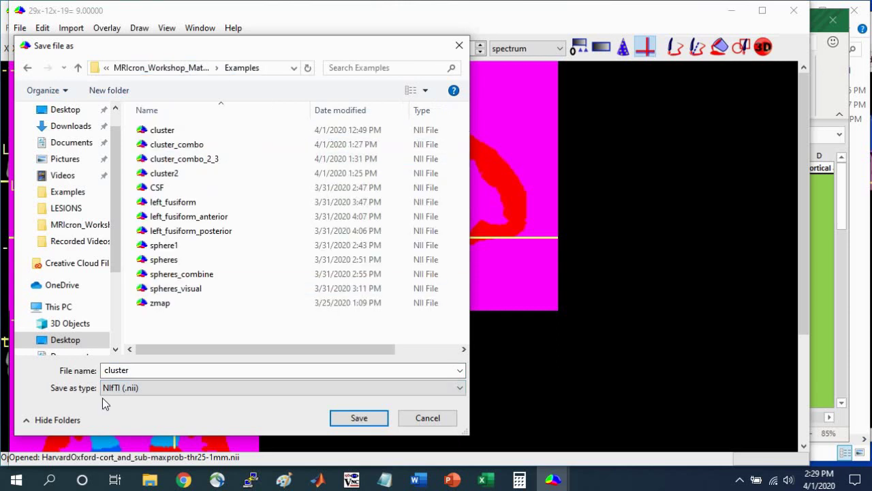
double_click(141, 370)
text(Right)
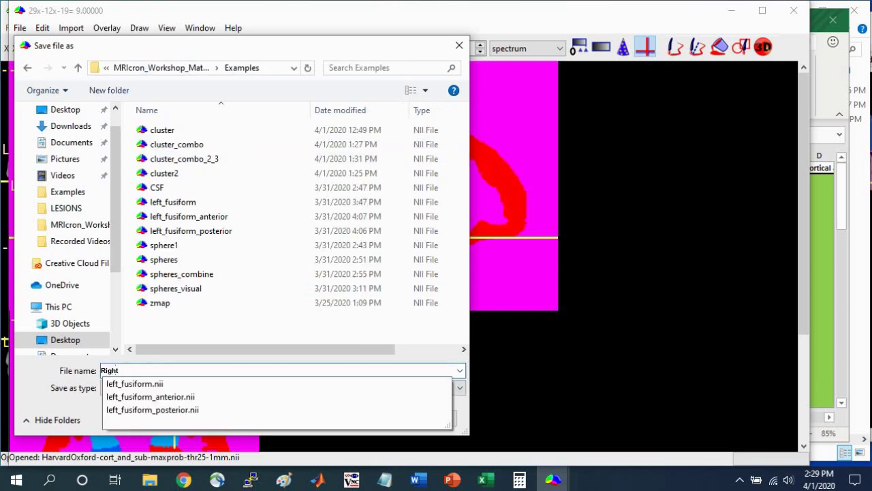
text(_hippocampus)
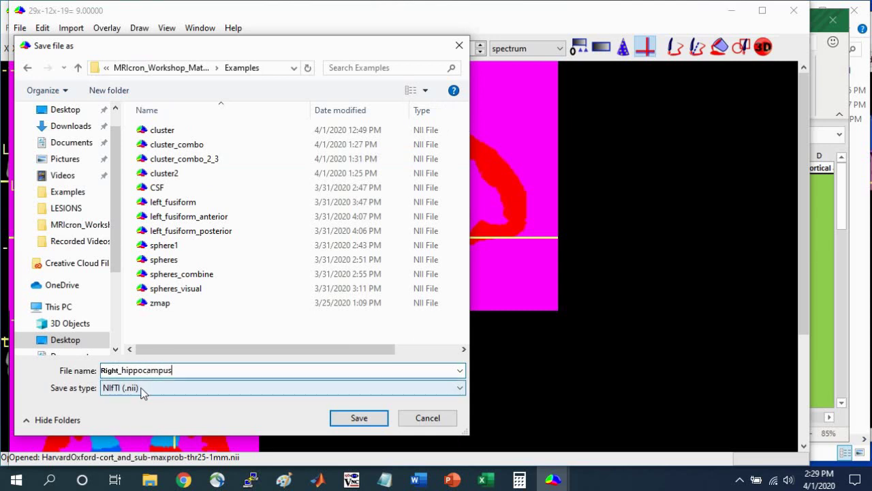
click(371, 419)
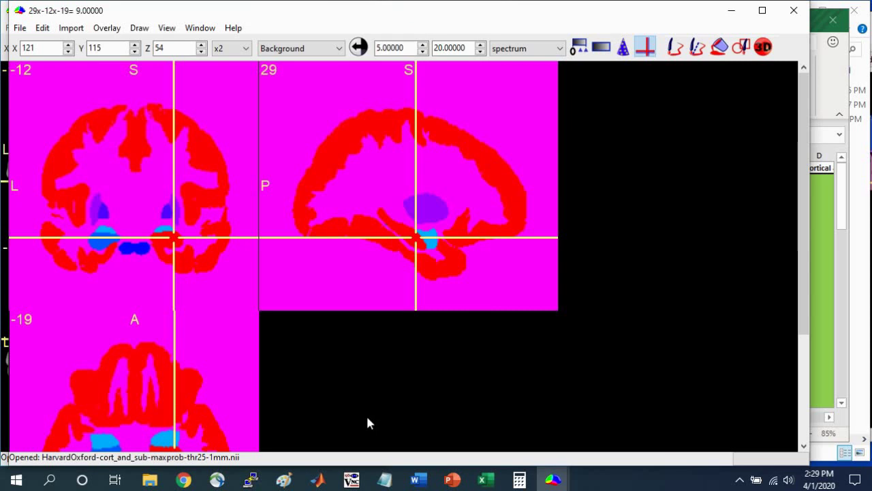
Close the red hippocampus VOI with Draw > Close VOI to reveal the blue atlas label
click(139, 27)
click(156, 89)
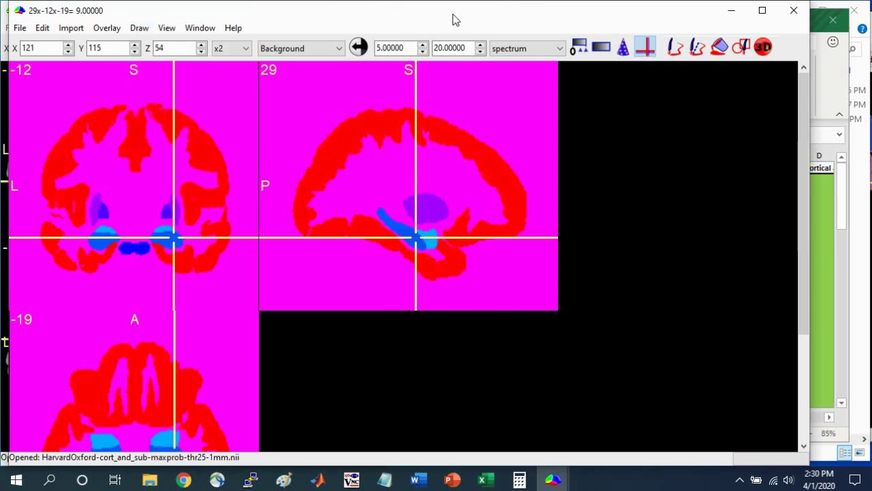